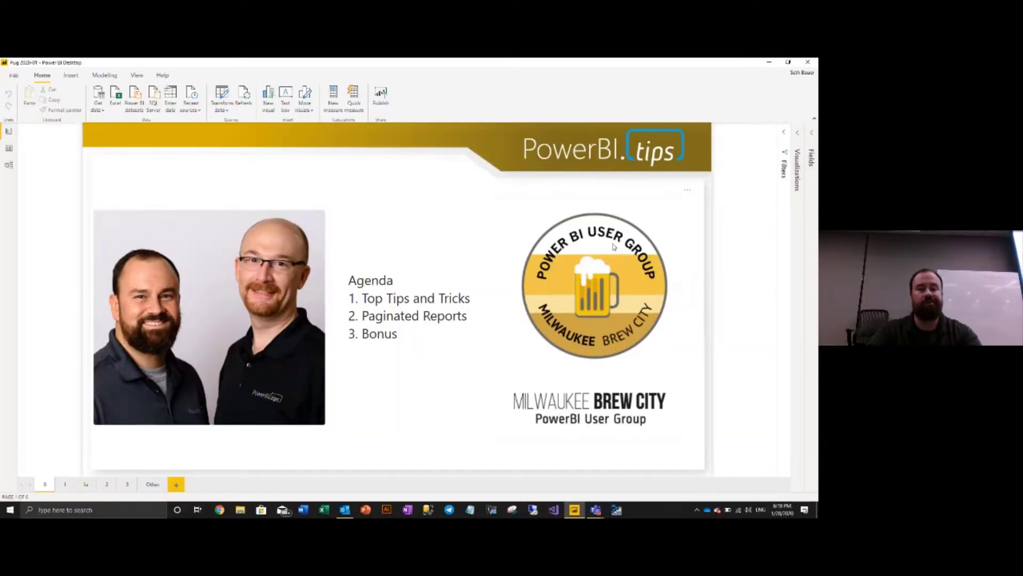
# Go to report page 3 and expand the Sales table to list Dollars, ID, Margin and Volume.
pyautogui.click(126, 485)
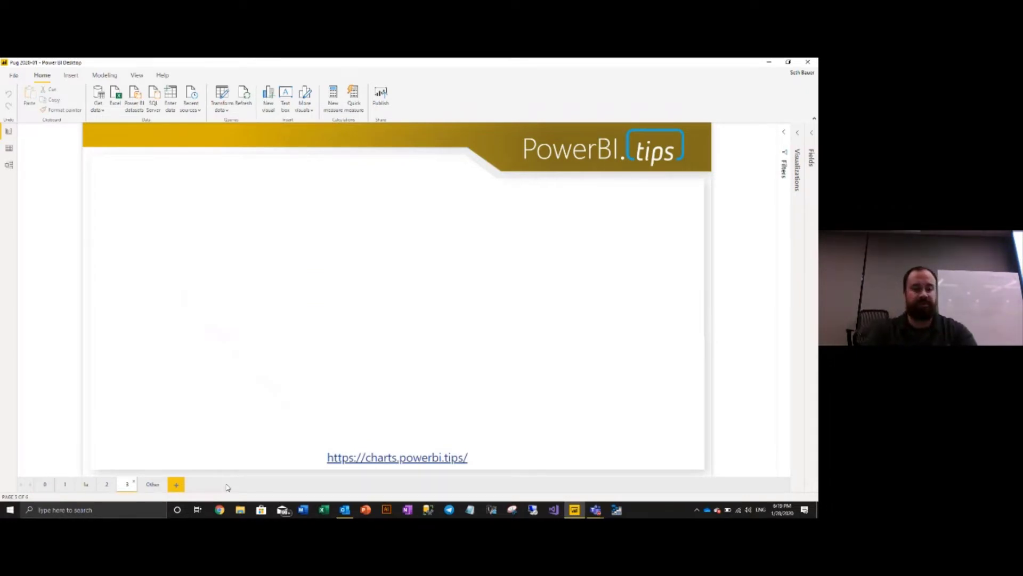
pyautogui.click(395, 457)
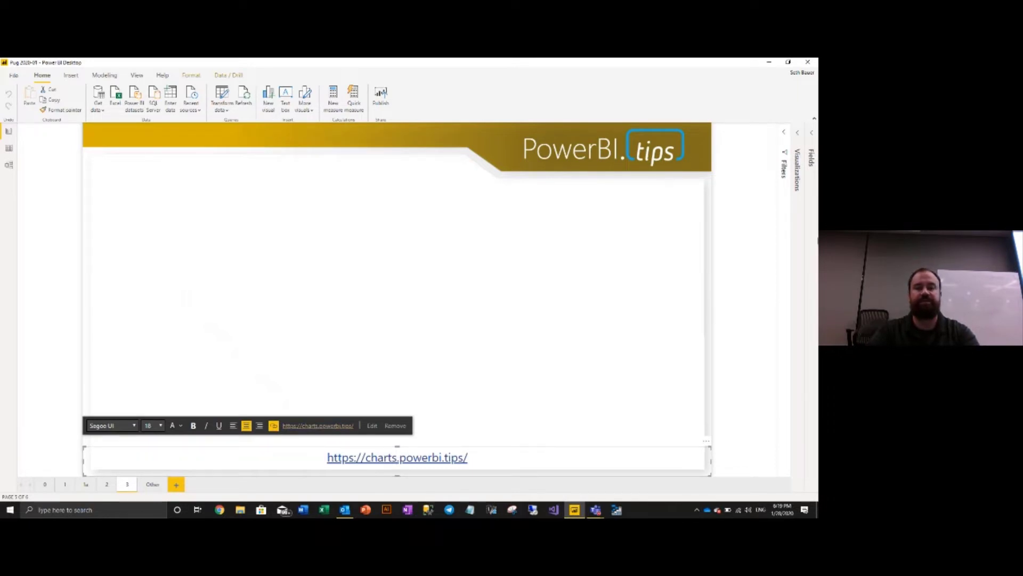
pyautogui.click(814, 143)
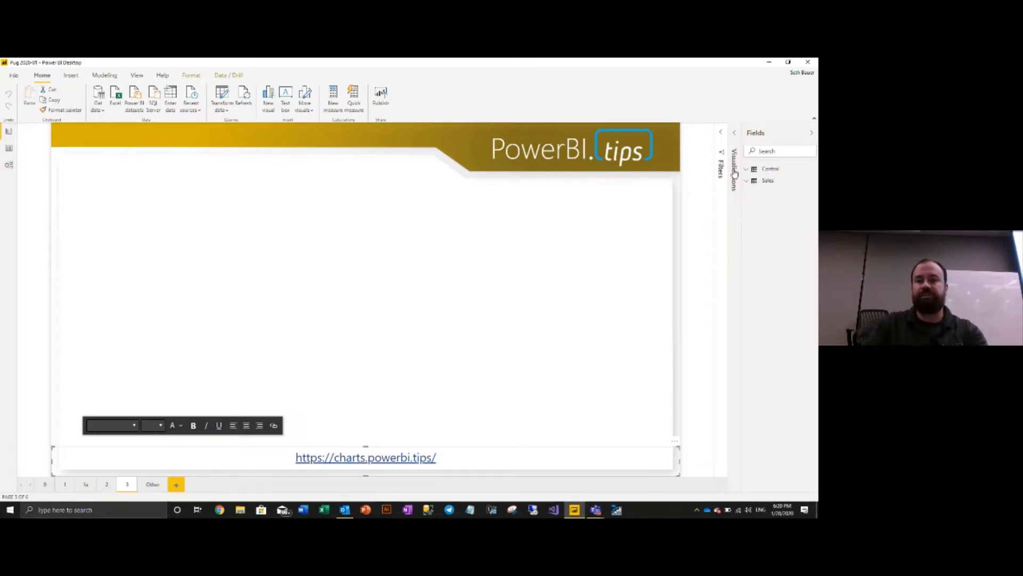
pyautogui.click(747, 183)
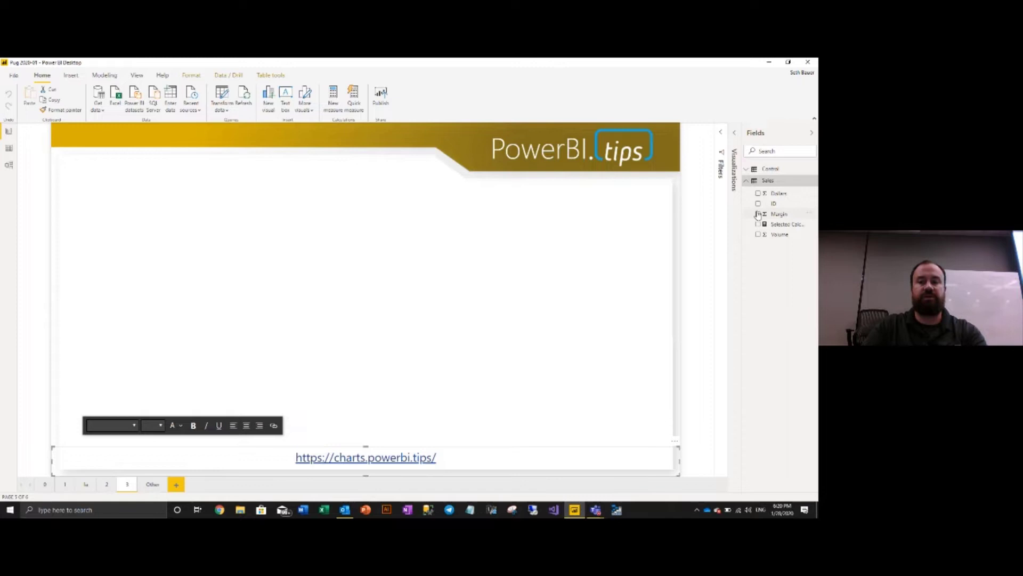
# Build a table of ID, Volume and Dollars, shrink it to a narrow box, and move it upper left.
pyautogui.click(609, 303)
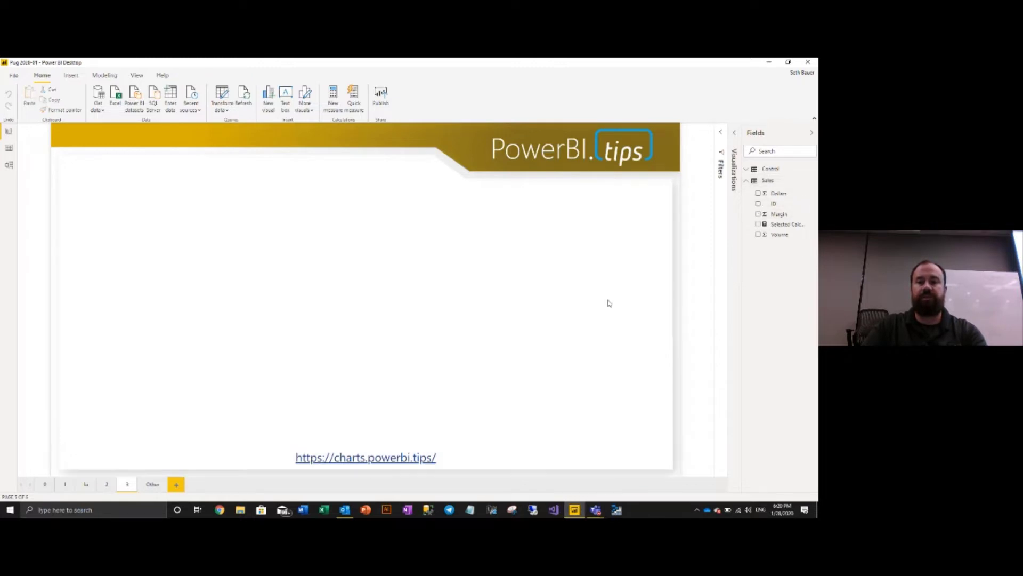
pyautogui.click(758, 203)
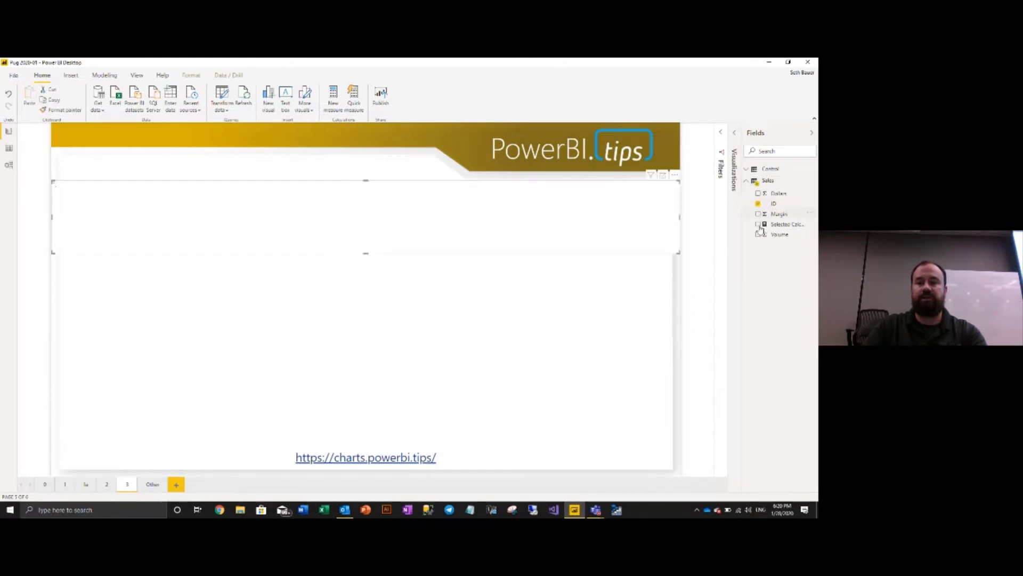
pyautogui.click(758, 235)
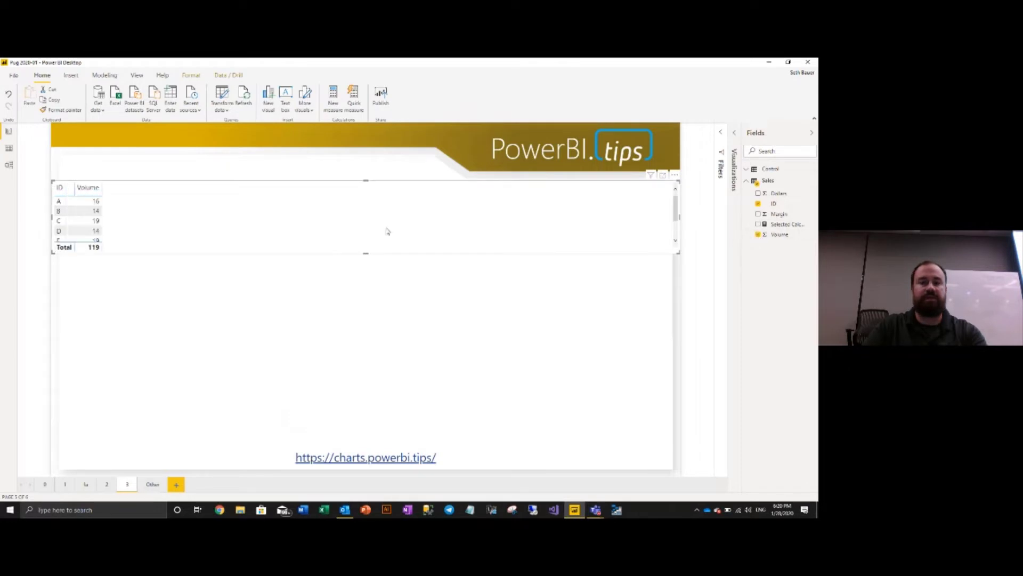
pyautogui.moveTo(683, 258); pyautogui.dragTo(270, 347)
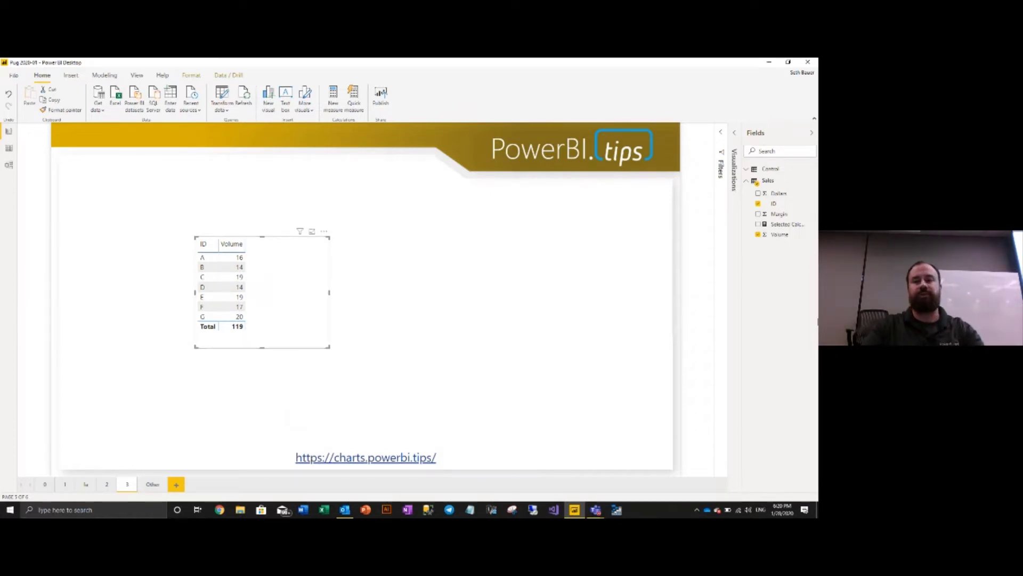
pyautogui.click(758, 193)
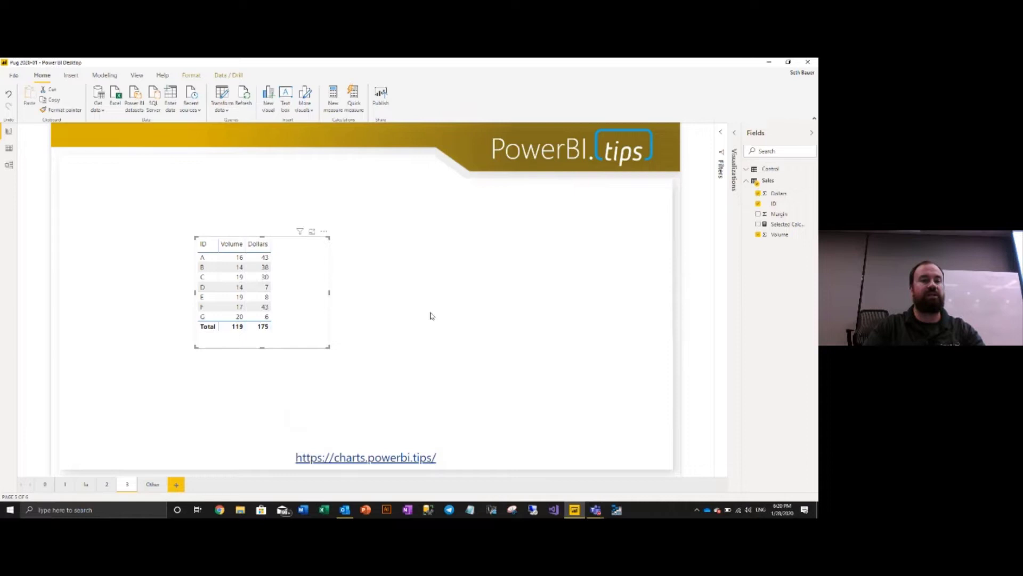
pyautogui.moveTo(320, 348); pyautogui.dragTo(329, 359)
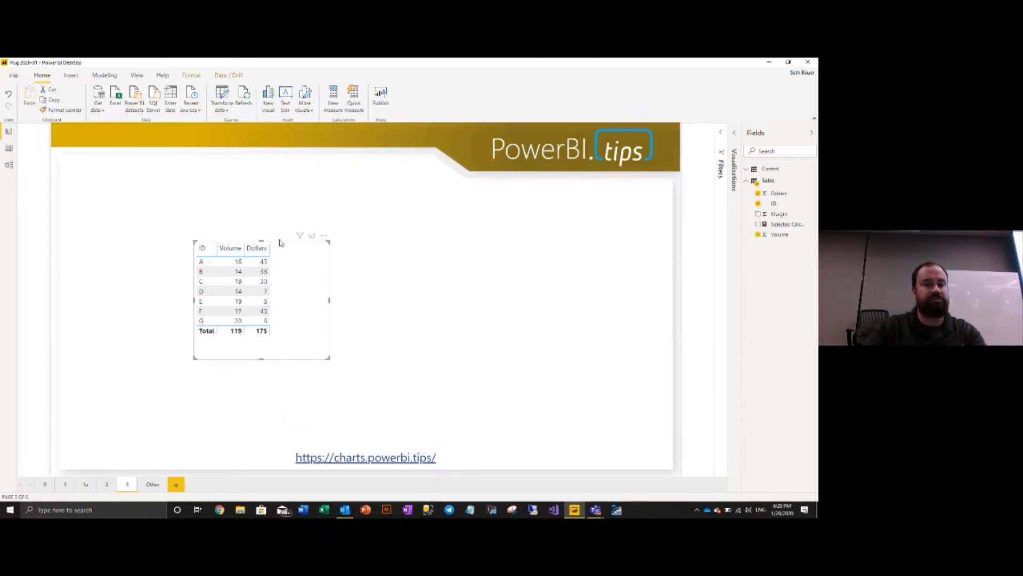
pyautogui.moveTo(279, 241); pyautogui.dragTo(236, 224)
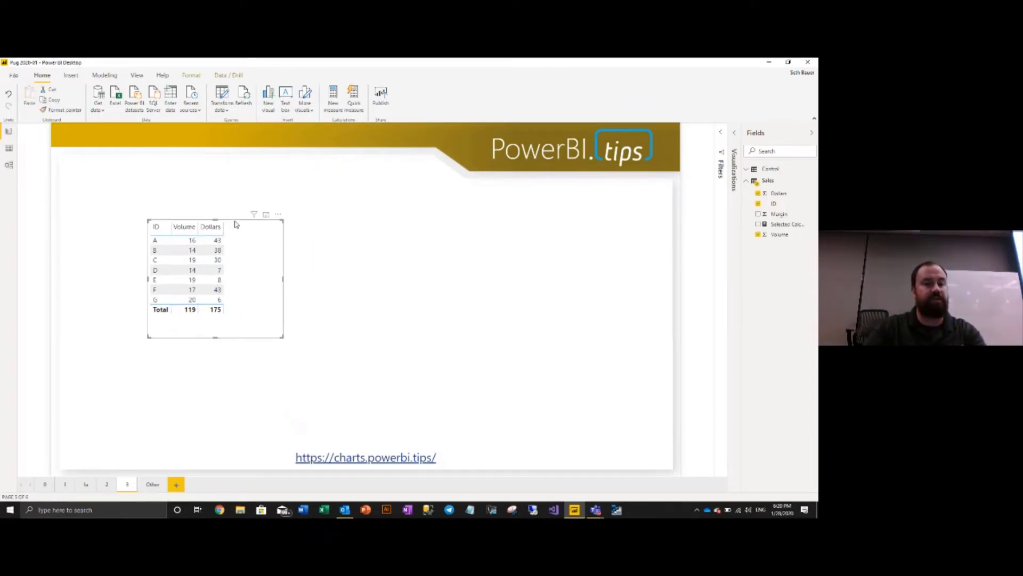
# Export the table's data as data.csv to the Desktop after This PC is refused as a location.
pyautogui.click(279, 215)
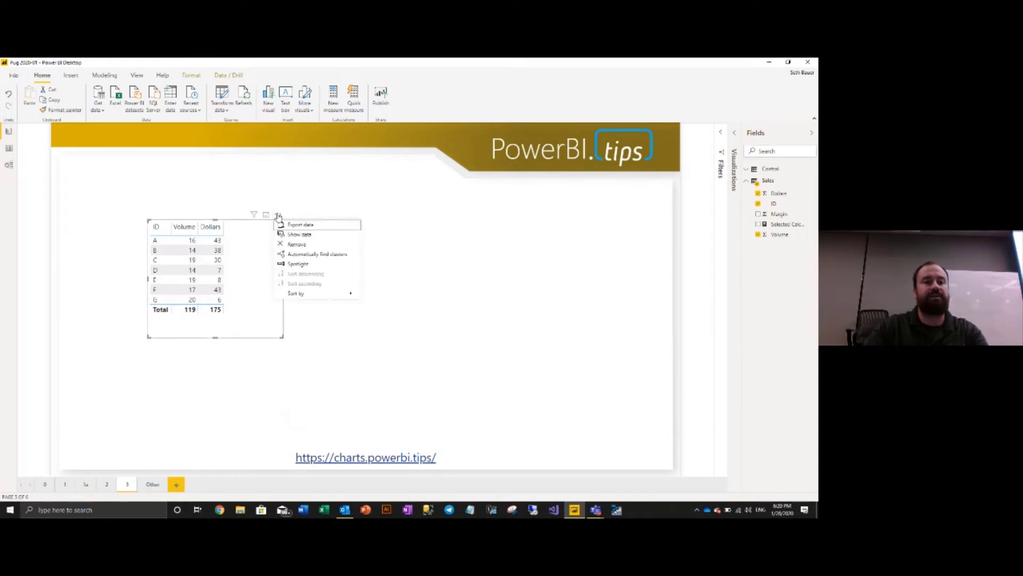
pyautogui.click(318, 227)
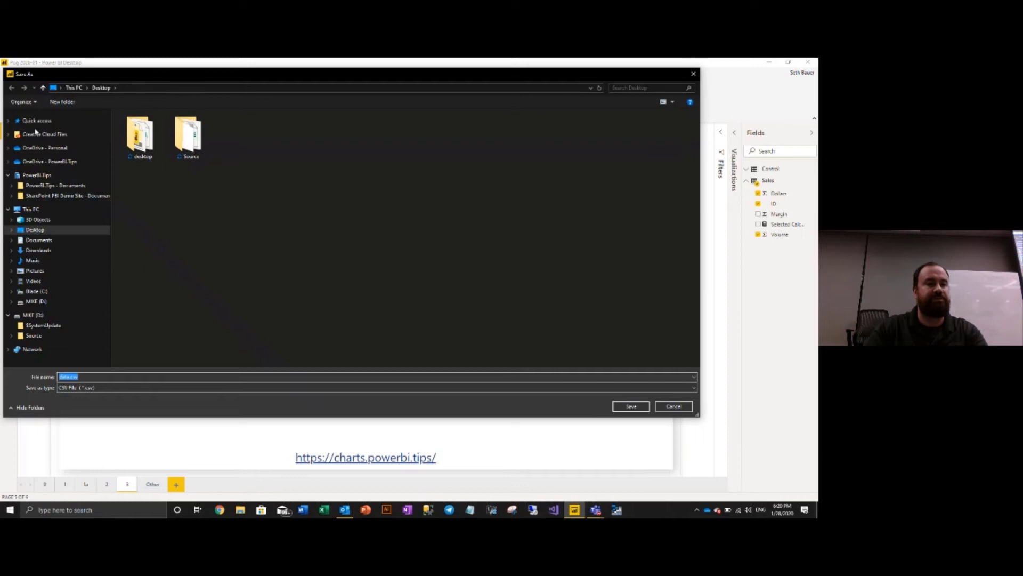
pyautogui.click(33, 209)
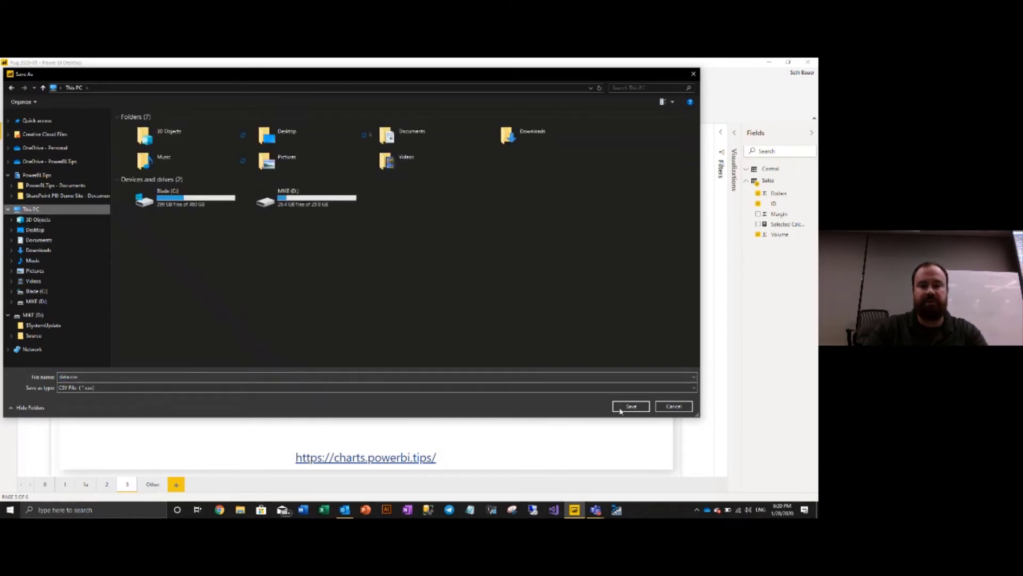
pyautogui.click(621, 410)
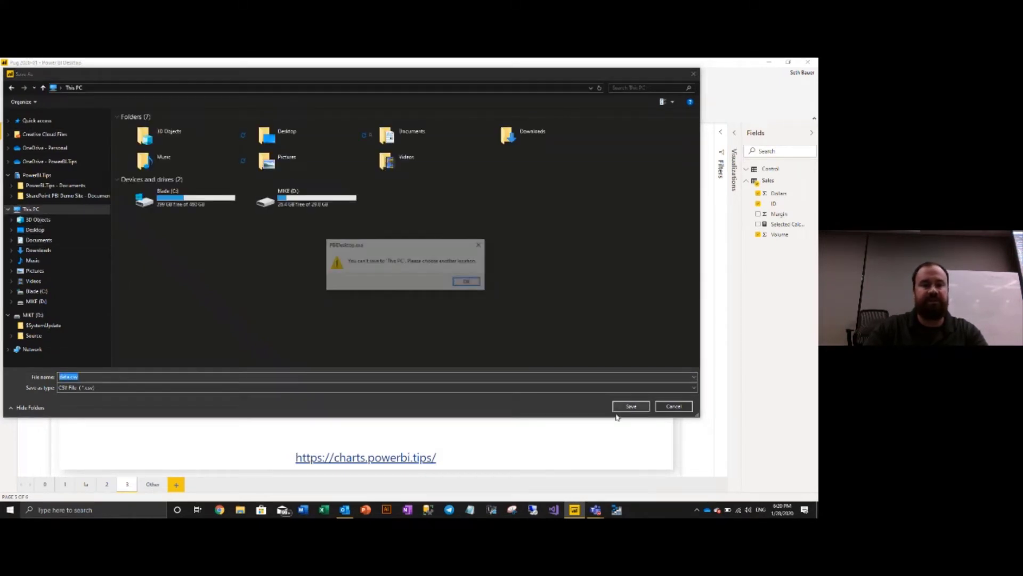
pyautogui.click(469, 283)
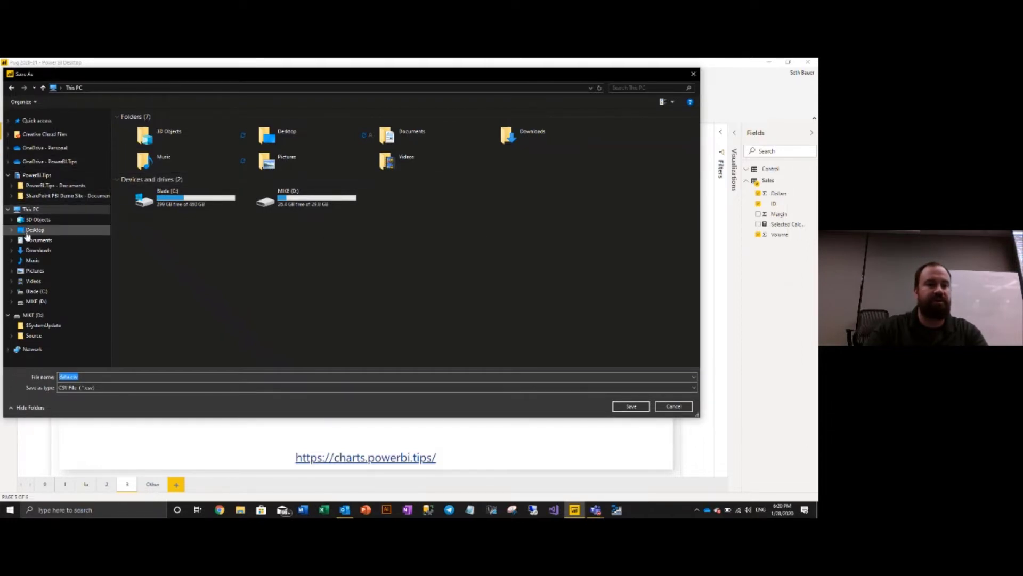
pyautogui.click(32, 230)
pyautogui.click(631, 407)
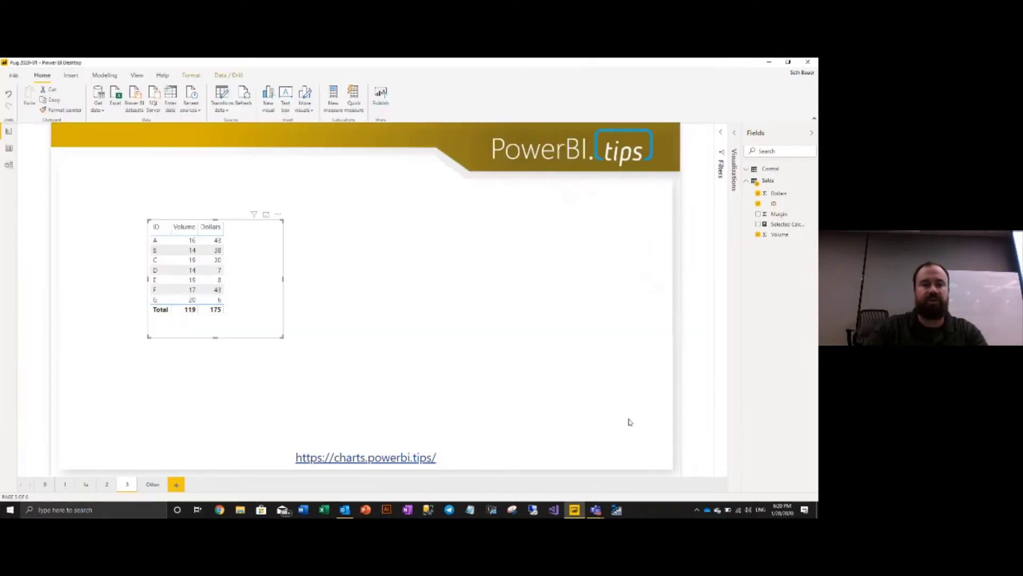
# Minimize Power BI and load charts.powerbi.tips in a new Chrome tab.
pyautogui.click(767, 63)
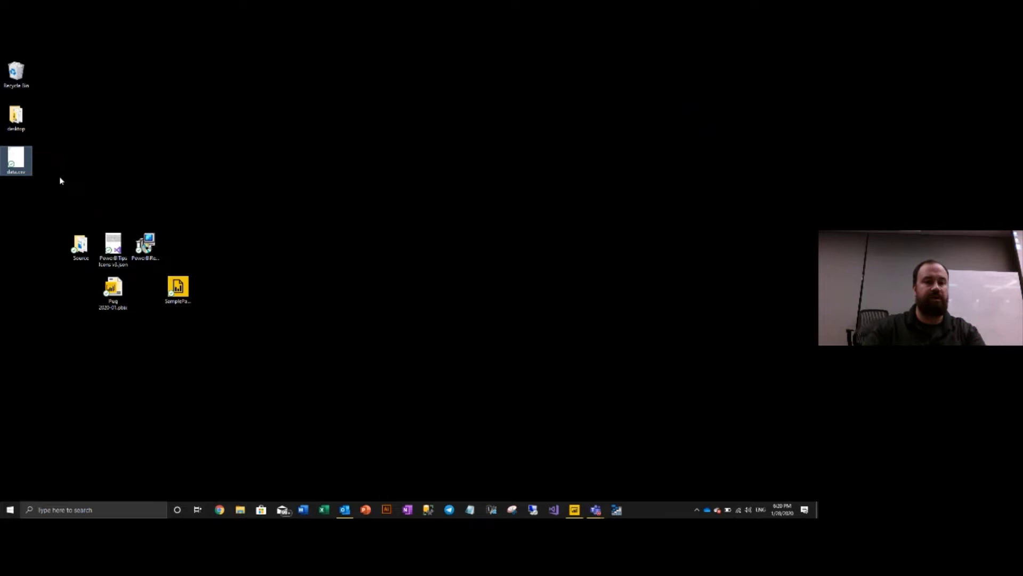
pyautogui.click(220, 509)
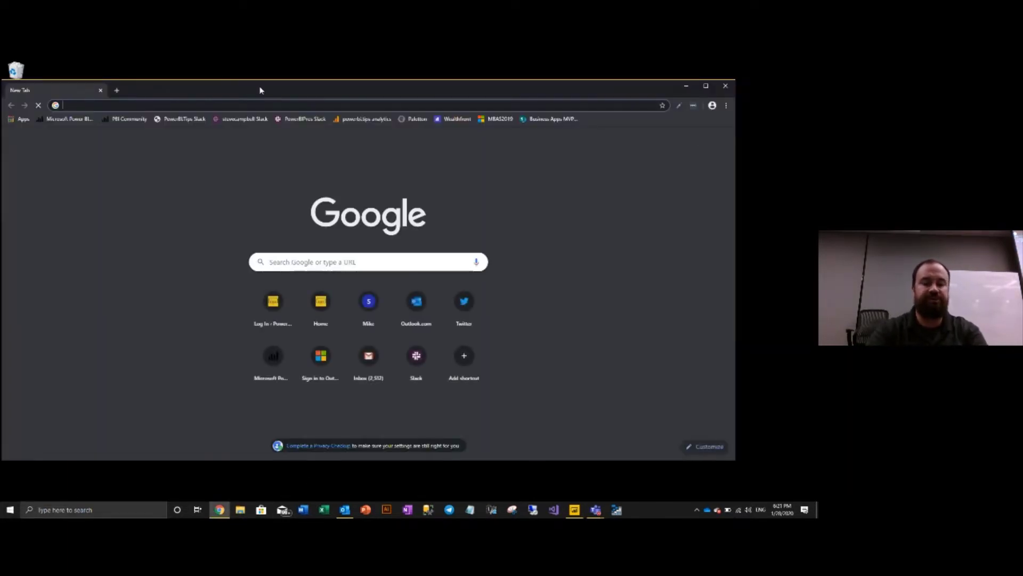
pyautogui.write('charts.po')
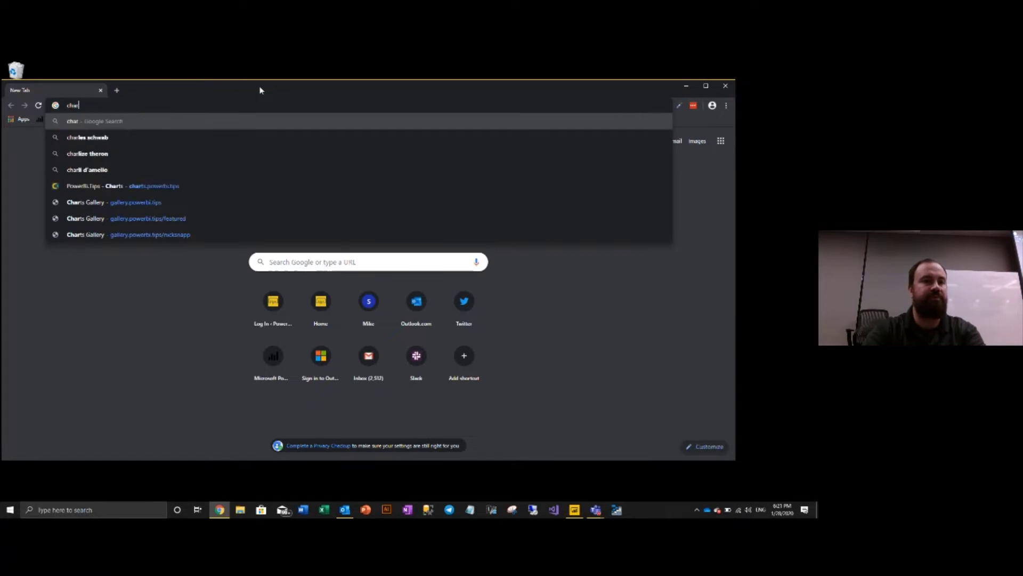
pyautogui.write('werbi.tips')
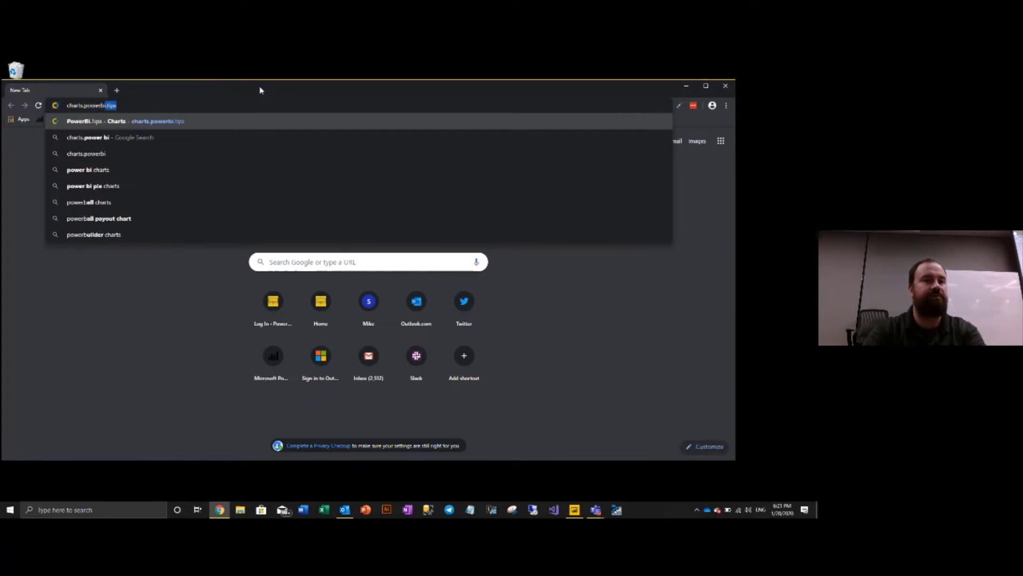
pyautogui.press('Return')
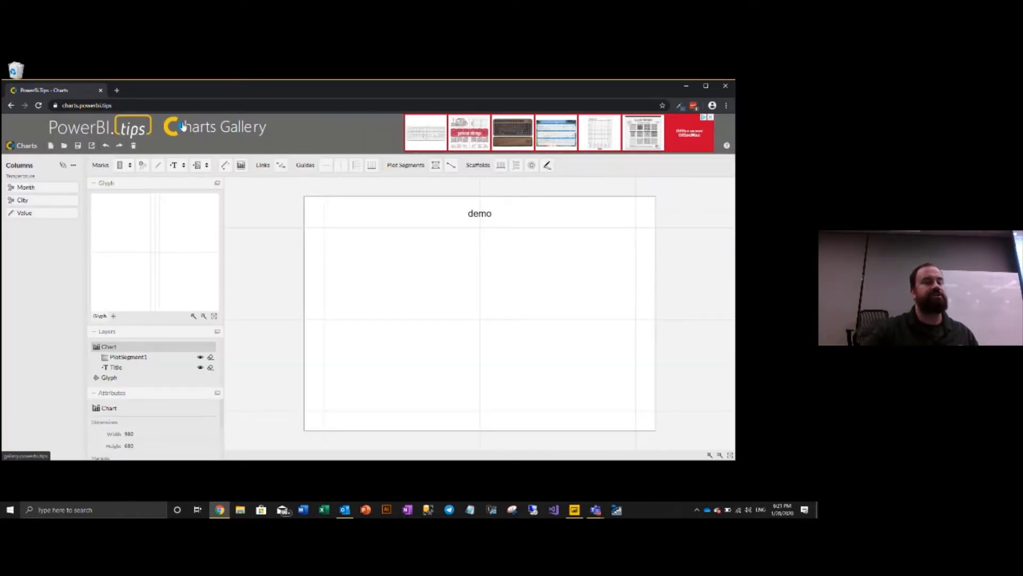
# Browse the Charts Gallery's Featured custom visuals, then return to the chart editor tab.
pyautogui.click(182, 126)
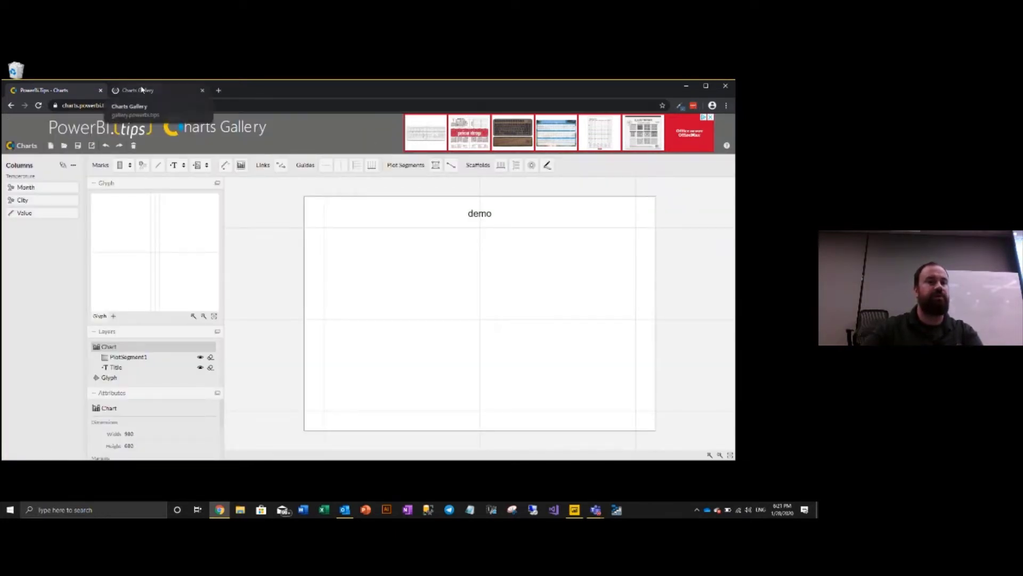
pyautogui.scroll(-3, 697, 260)
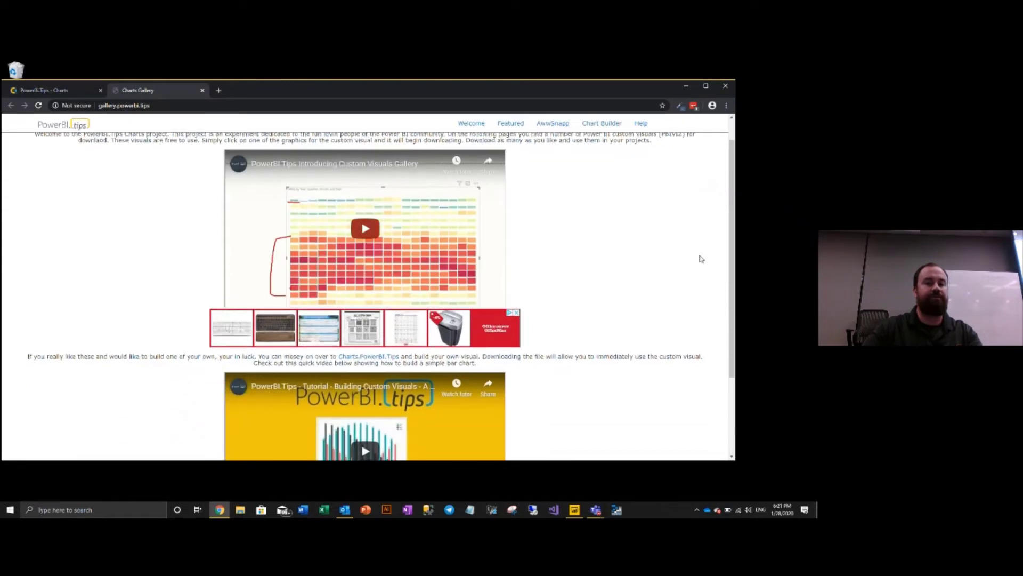
pyautogui.scroll(3, 684, 274)
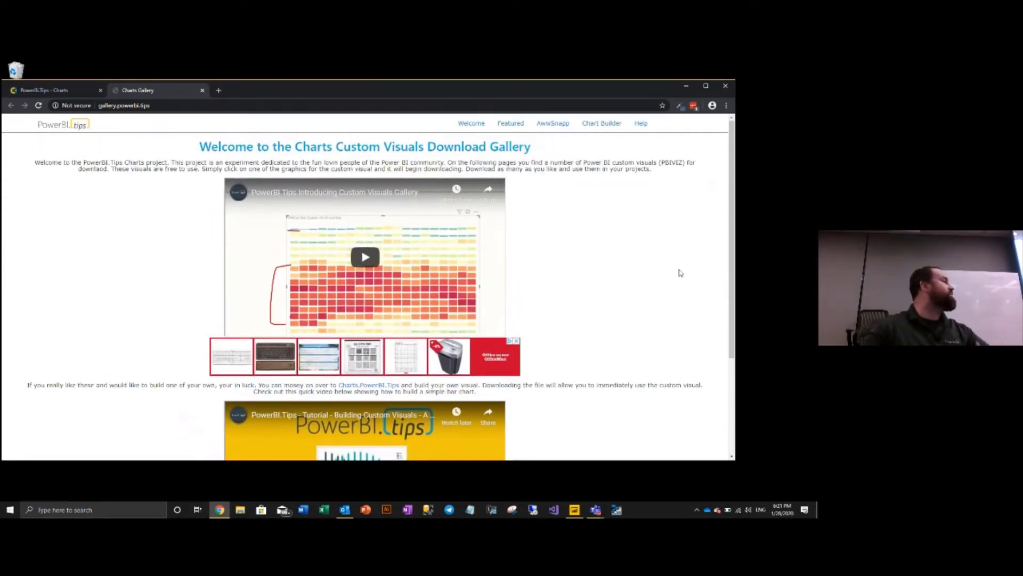
pyautogui.click(510, 123)
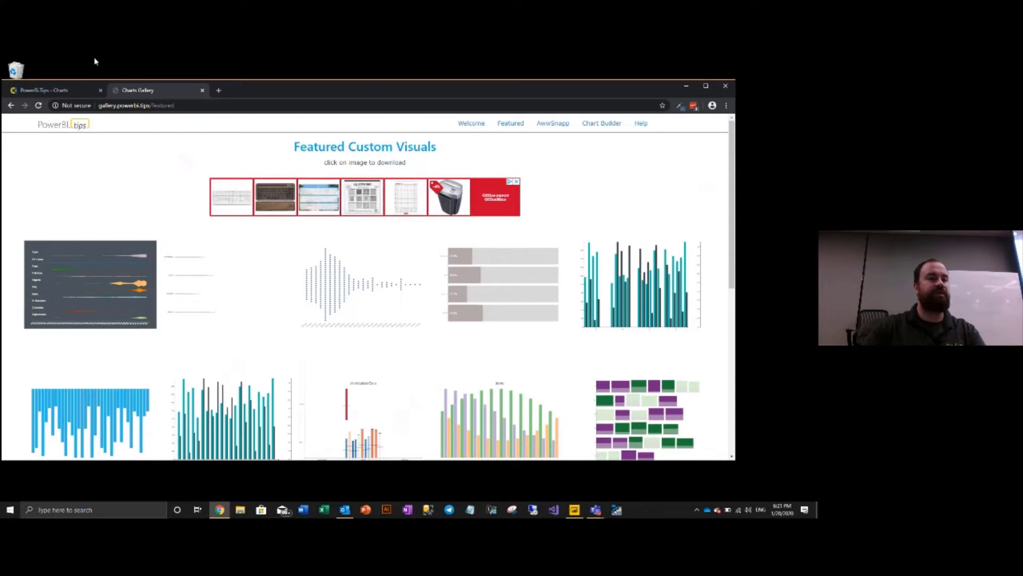
pyautogui.click(51, 91)
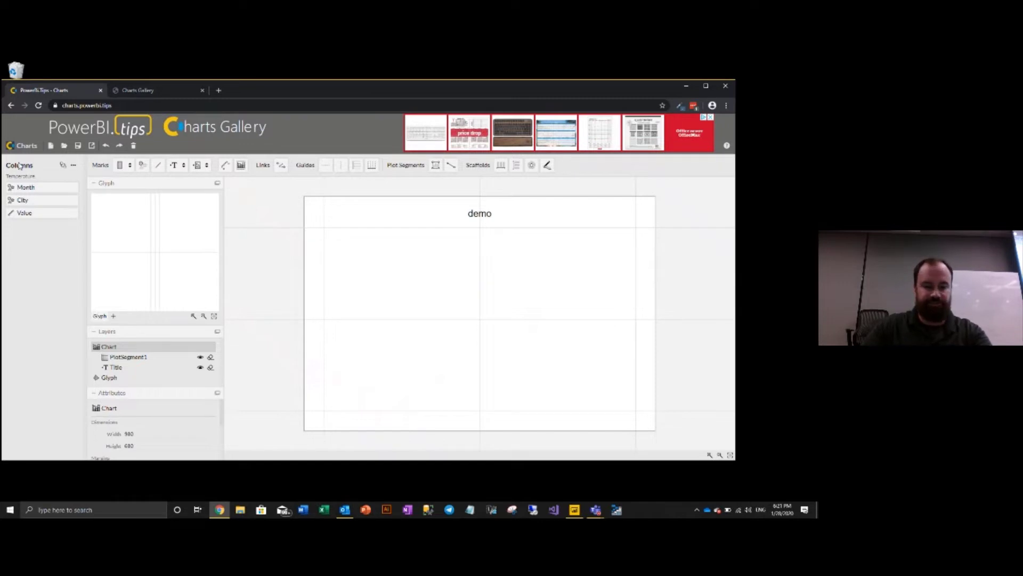
# Replace the sample dataset with data.csv from the Desktop, giving ID, Volume and Dollars columns.
pyautogui.press('super')
pyautogui.press('super')
pyautogui.press('super')
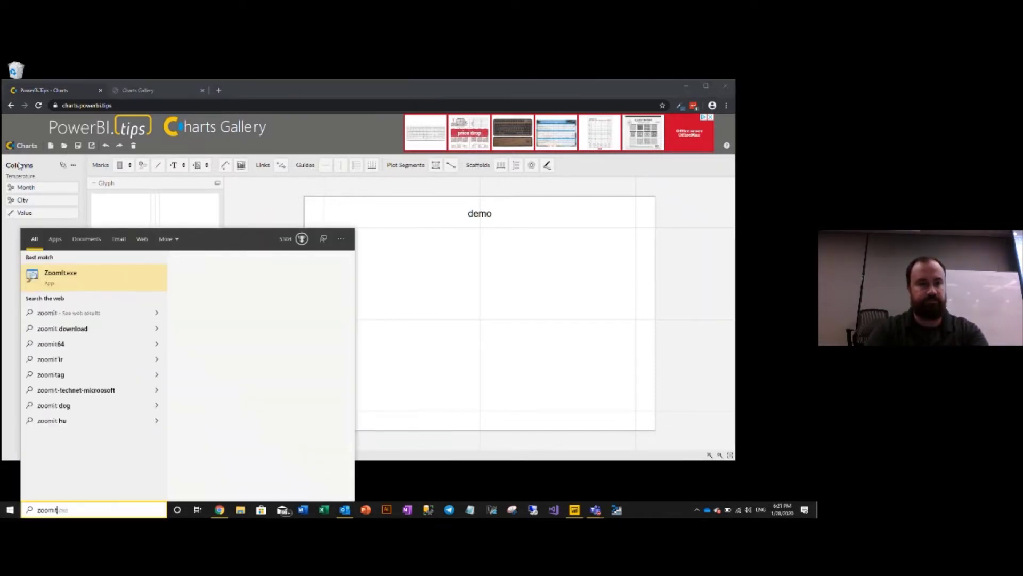
pyautogui.press('Escape')
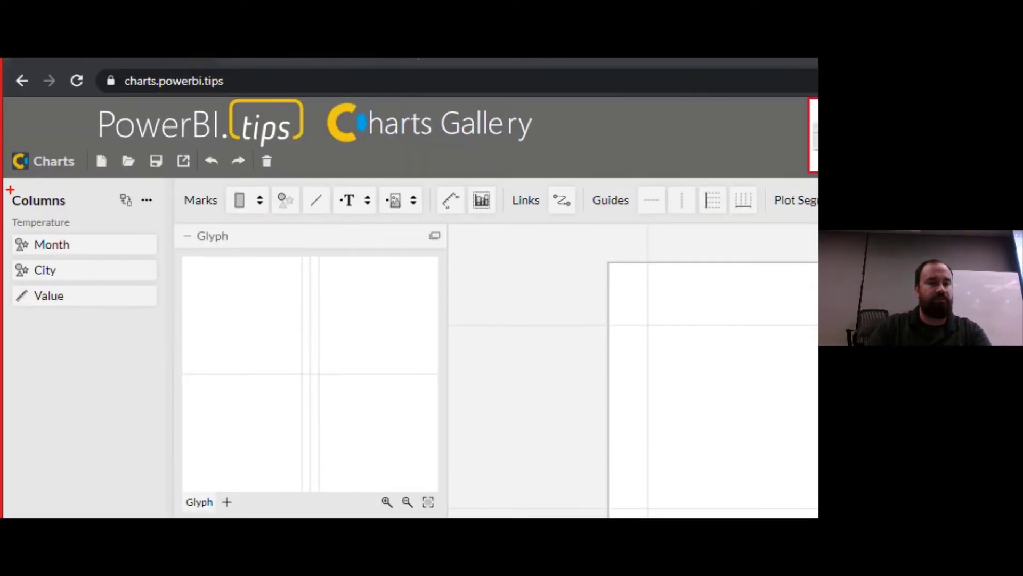
pyautogui.moveTo(8, 190)
pyautogui.mouseDown()
pyautogui.moveTo(55, 278)
pyautogui.moveTo(213, 342)
pyautogui.moveTo(169, 313)
pyautogui.mouseUp()
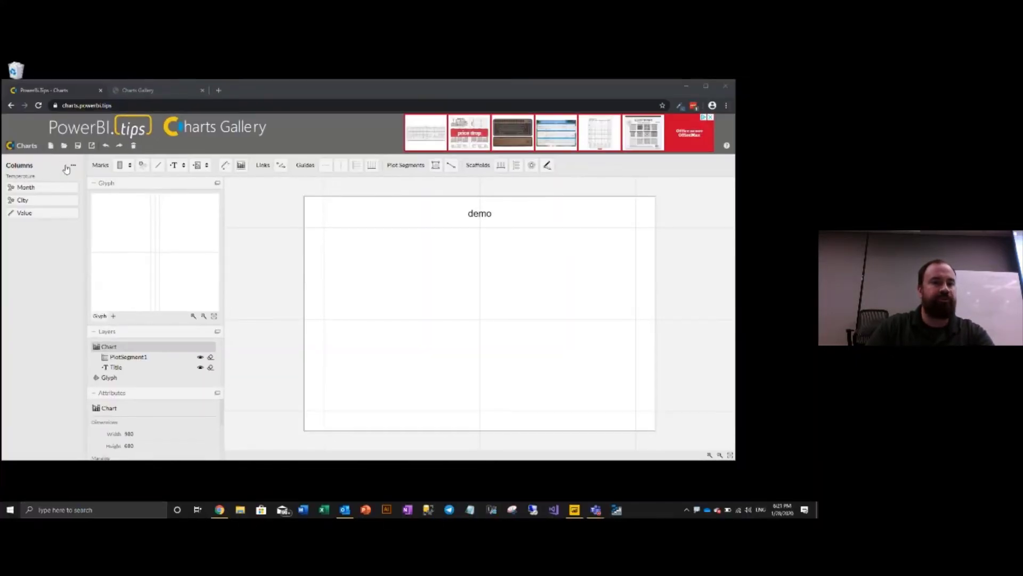
pyautogui.click(61, 167)
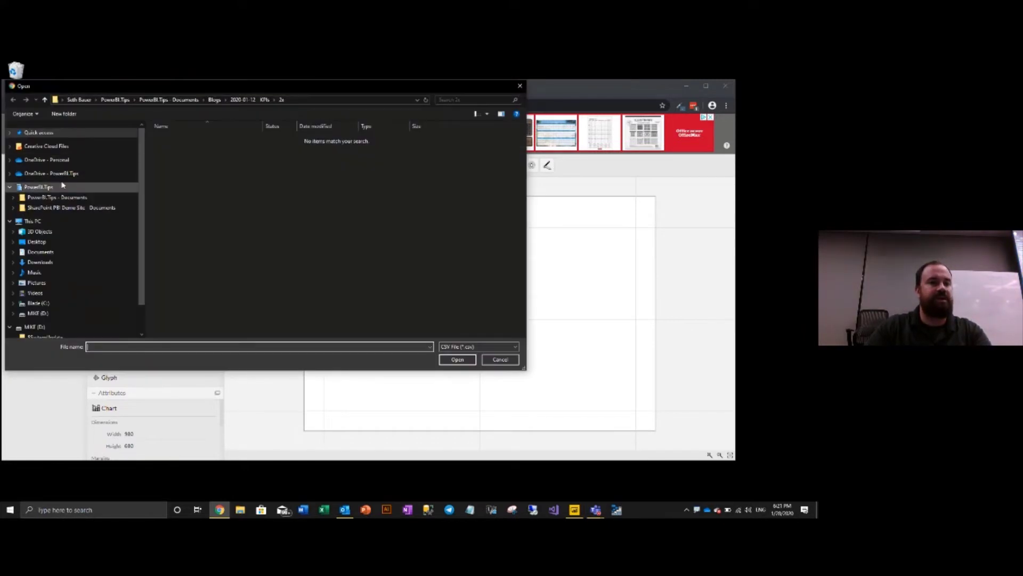
pyautogui.scroll(-2, 59, 191)
pyautogui.click(46, 200)
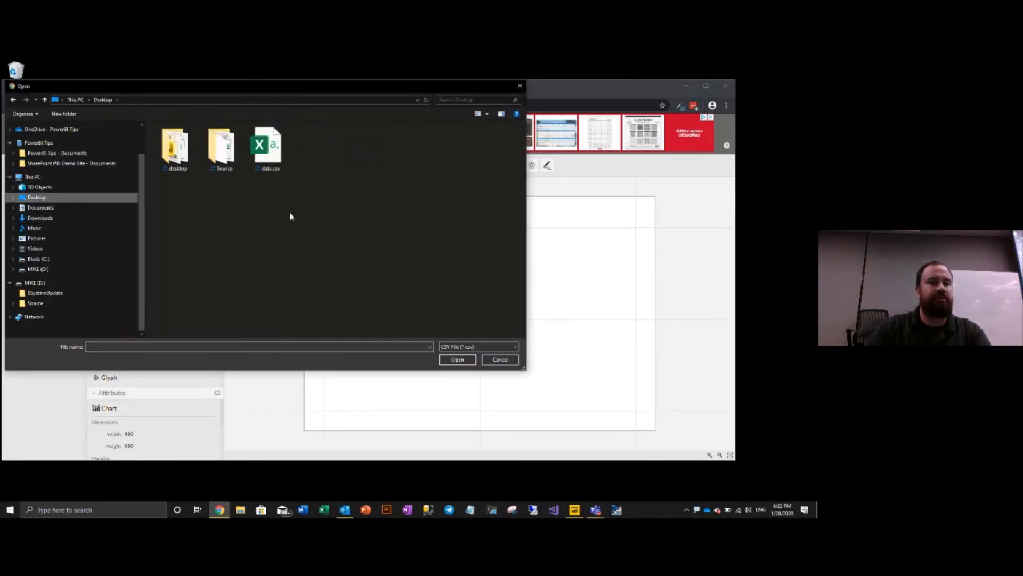
pyautogui.click(272, 167)
pyautogui.click(457, 359)
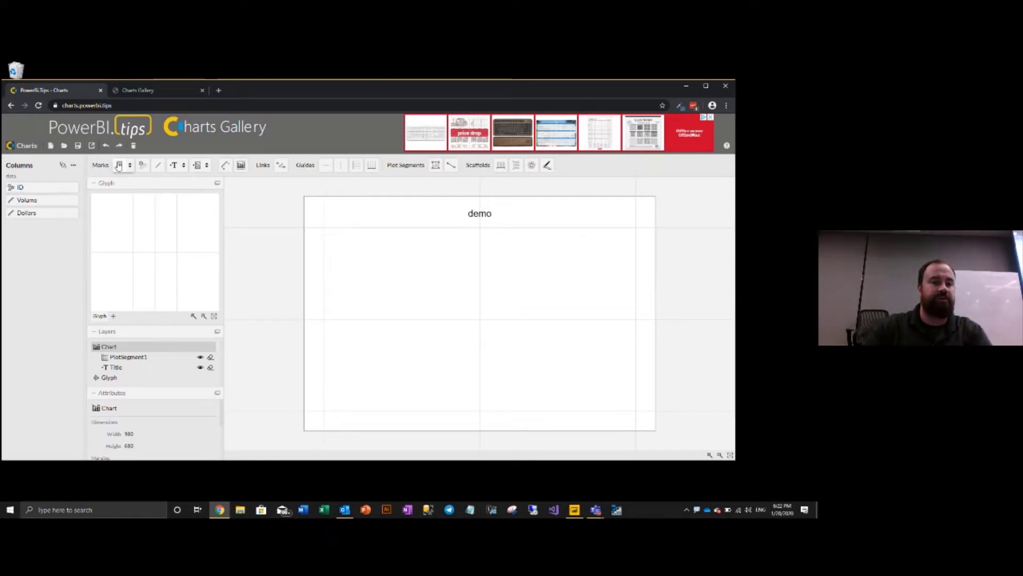
# Make rectangle bars with ID along the x-axis and Volume as height, shrunk into the lower half.
pyautogui.moveTo(118, 166); pyautogui.dragTo(141, 251)
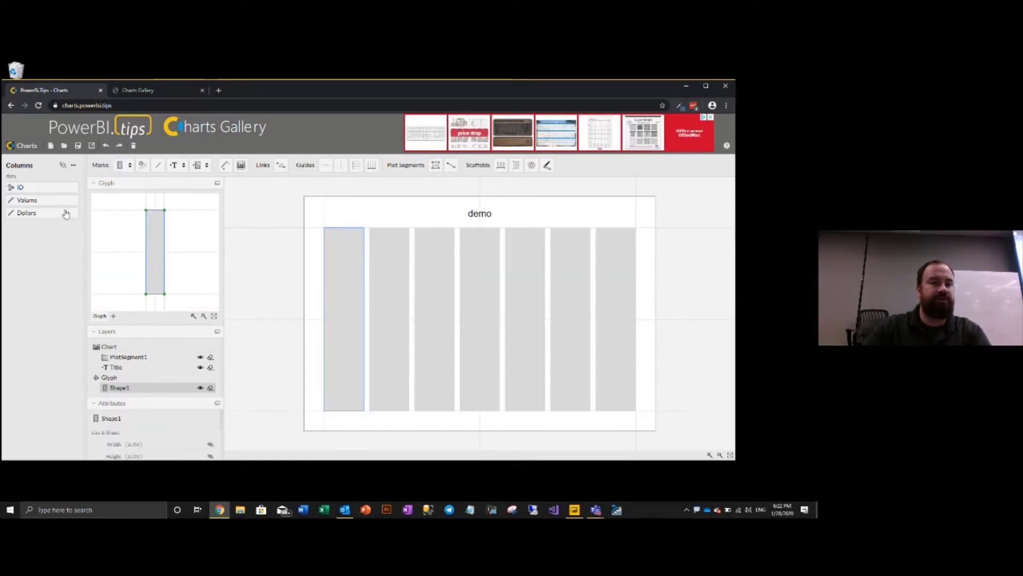
pyautogui.moveTo(46, 206); pyautogui.dragTo(485, 414)
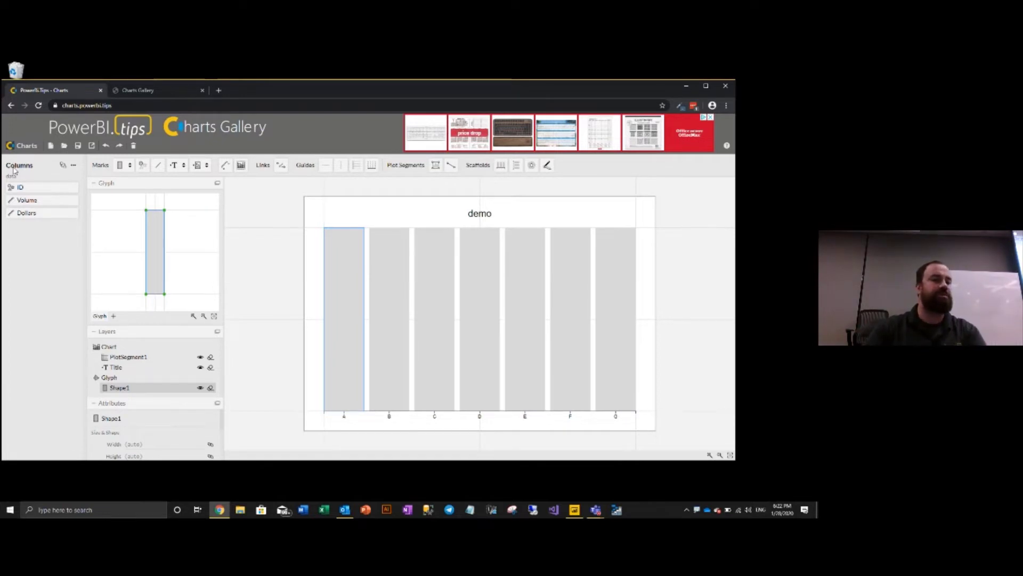
pyautogui.moveTo(27, 200); pyautogui.dragTo(150, 263)
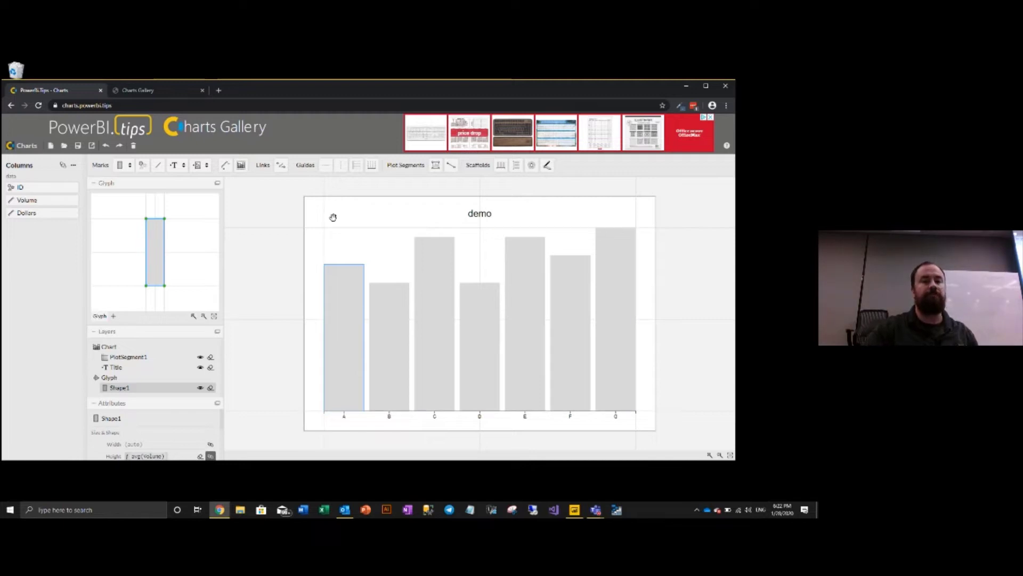
pyautogui.click(345, 238)
pyautogui.moveTo(323, 232); pyautogui.dragTo(324, 319)
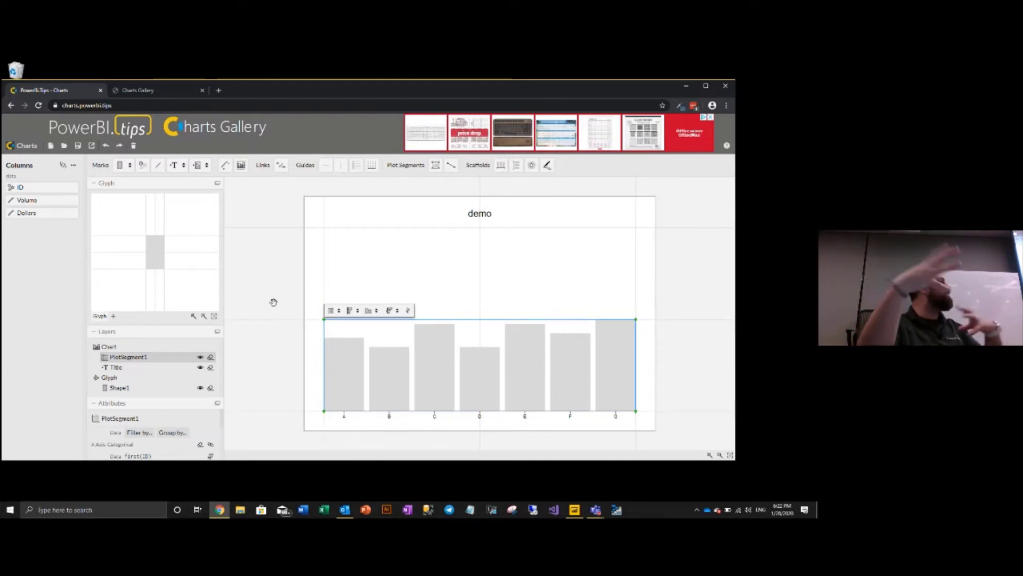
pyautogui.click(261, 271)
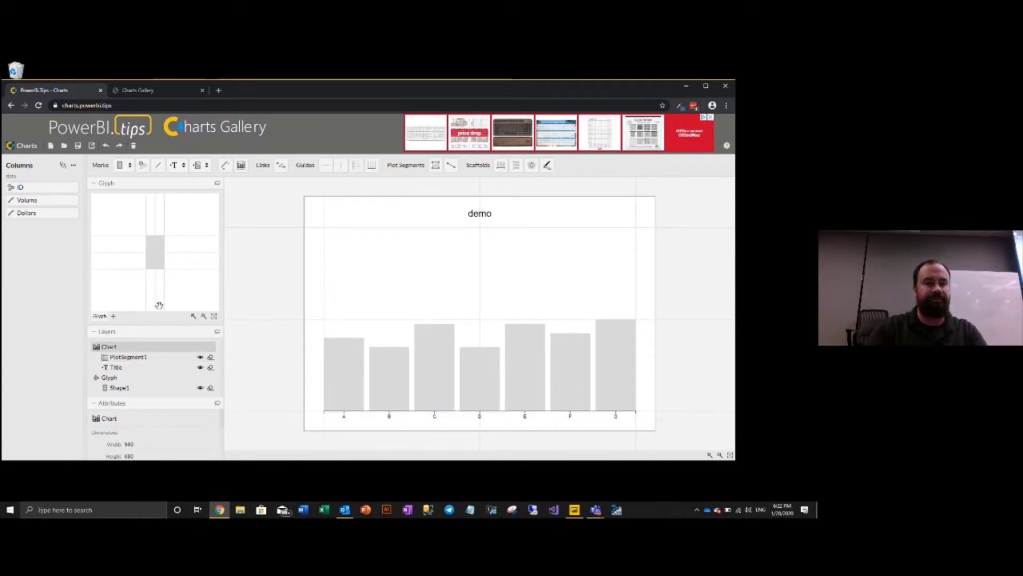
# Add Glyph1 and an upper plot segment with Volume on the x-axis and Dollars on the y-axis.
pyautogui.click(114, 316)
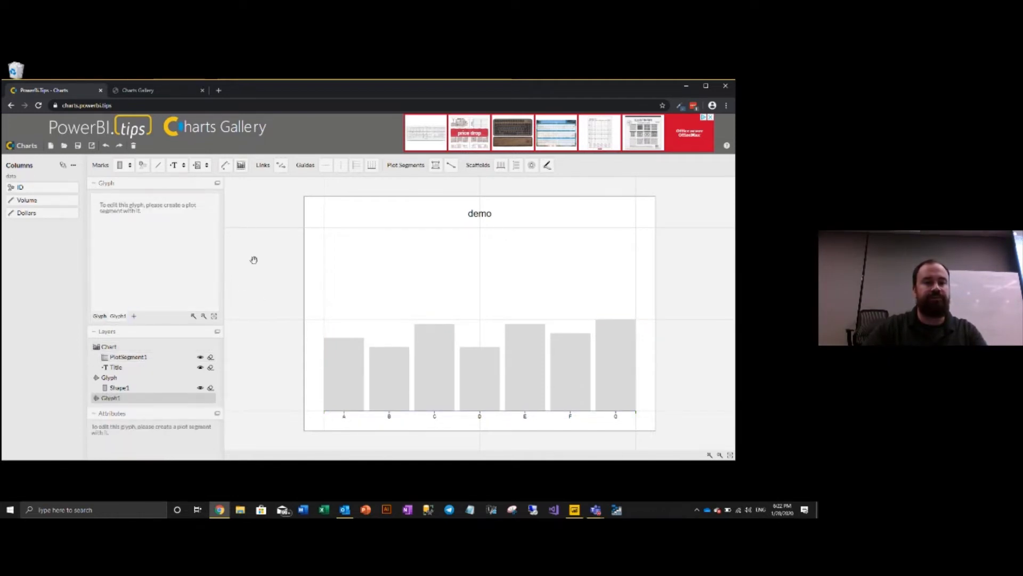
pyautogui.click(436, 165)
pyautogui.moveTo(324, 227); pyautogui.dragTo(636, 319)
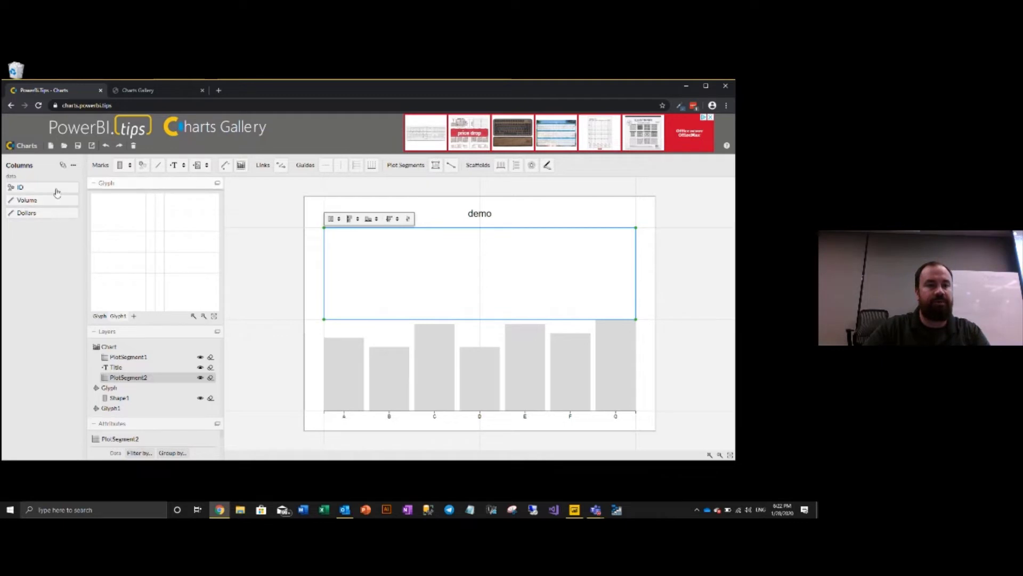
pyautogui.moveTo(36, 201); pyautogui.dragTo(483, 321)
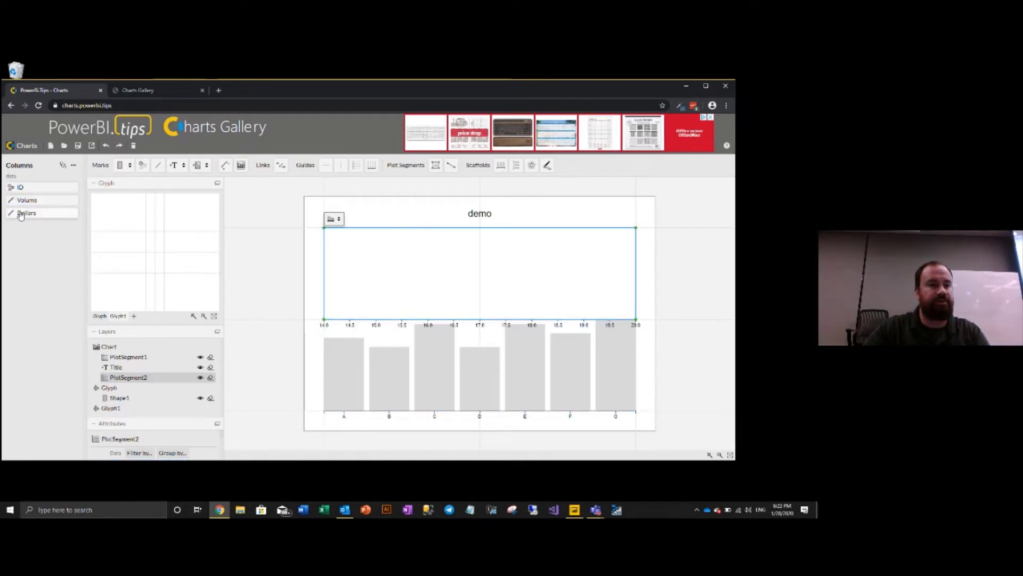
pyautogui.moveTo(27, 213); pyautogui.dragTo(320, 279)
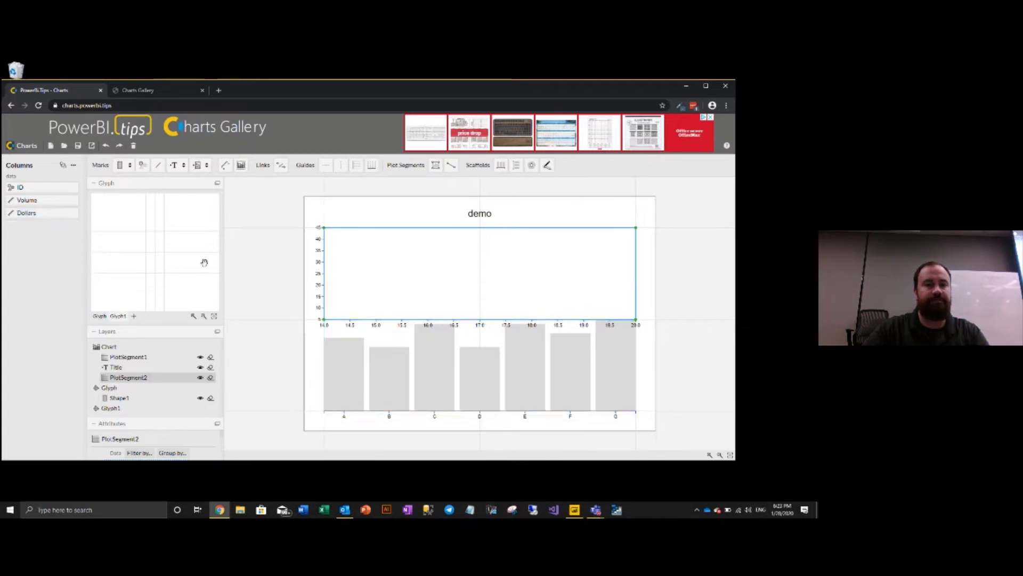
pyautogui.click(142, 165)
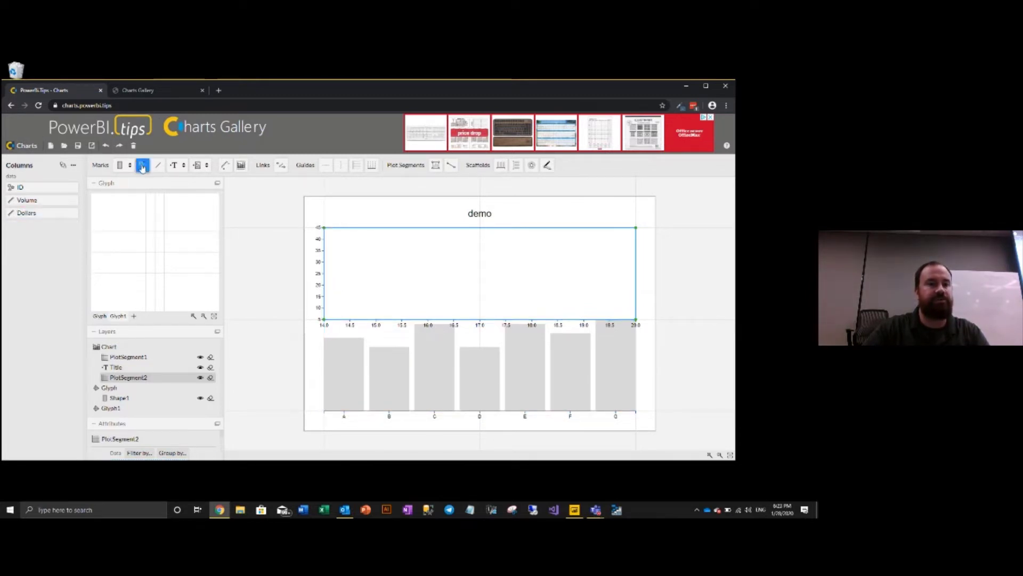
# Put a circle symbol in Glyph1 and bind Volume and Dollars to it.
pyautogui.moveTo(141, 167); pyautogui.dragTo(156, 246)
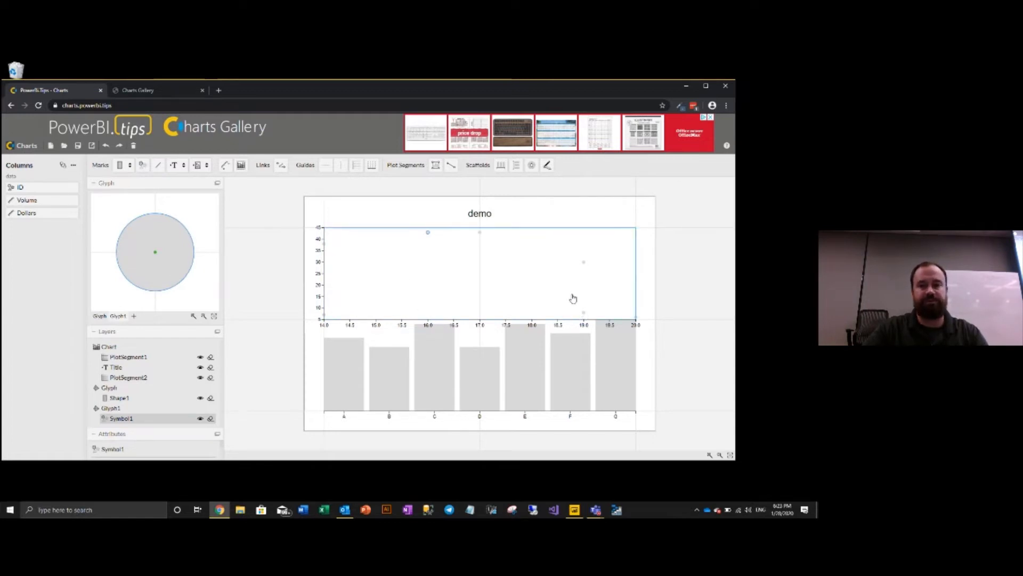
pyautogui.scroll(1, 661, 292)
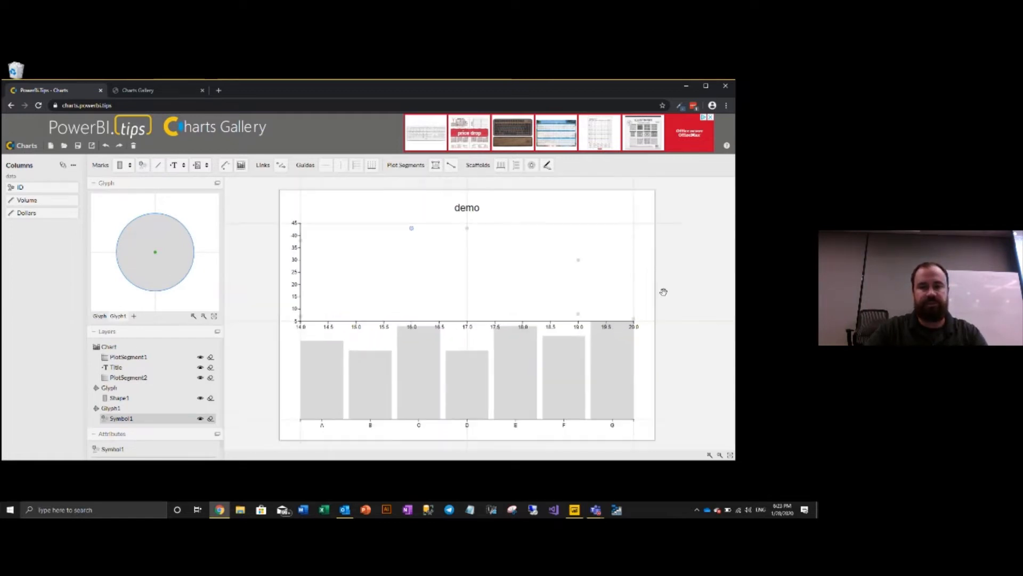
pyautogui.scroll(-2, 662, 290)
pyautogui.scroll(3, 662, 289)
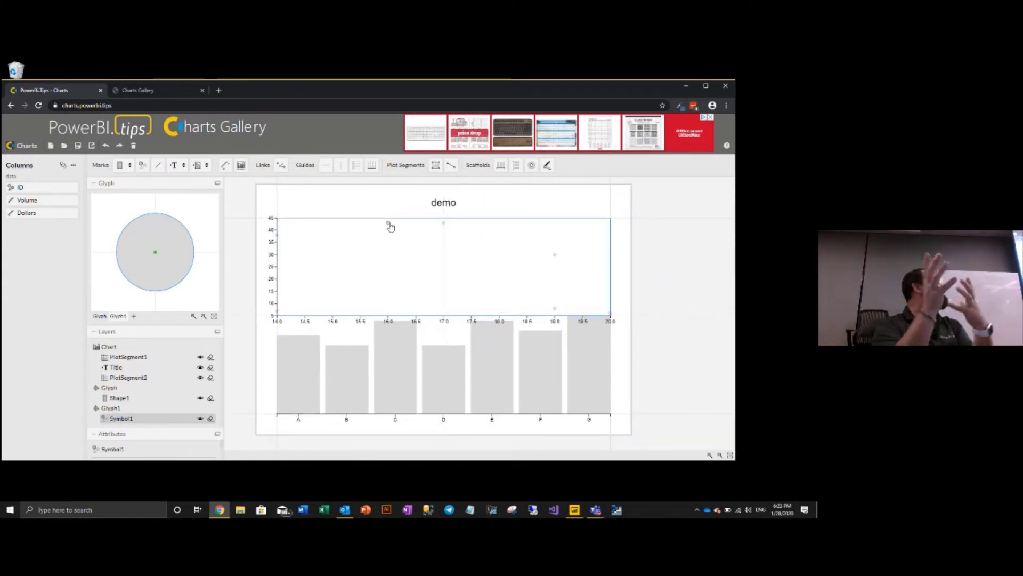
pyautogui.click(236, 275)
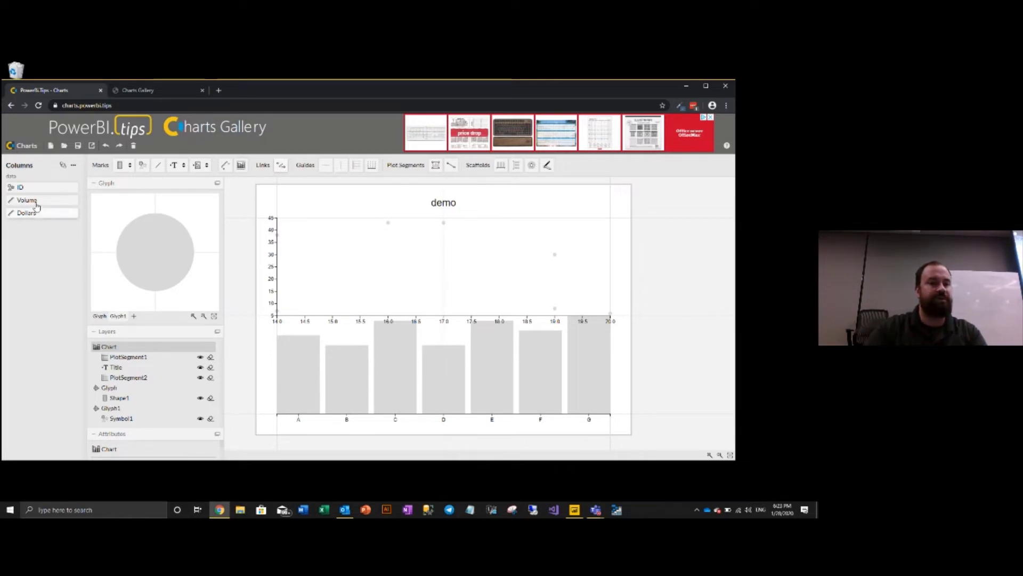
pyautogui.moveTo(32, 201); pyautogui.dragTo(156, 256)
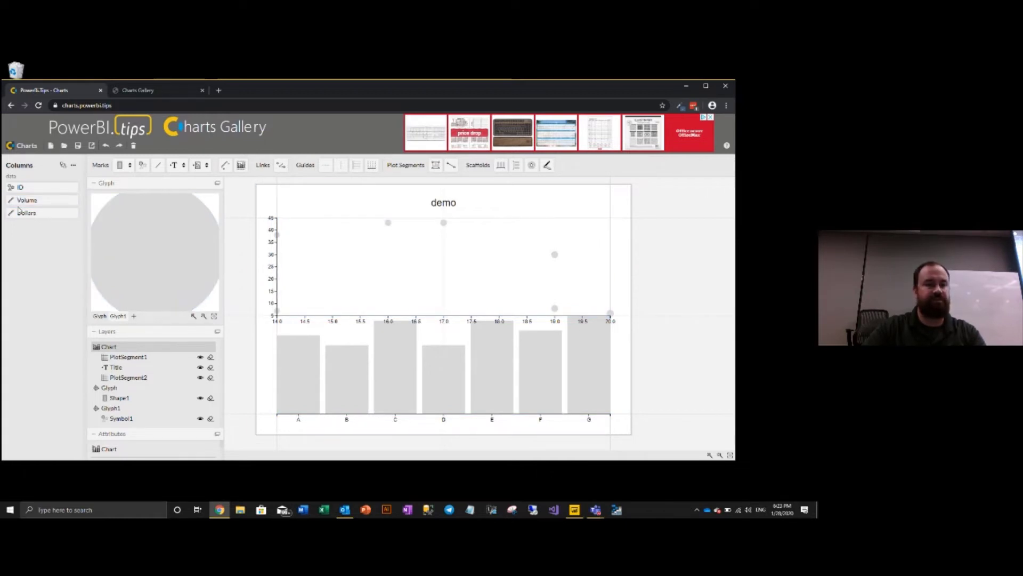
pyautogui.moveTo(33, 218); pyautogui.dragTo(172, 261)
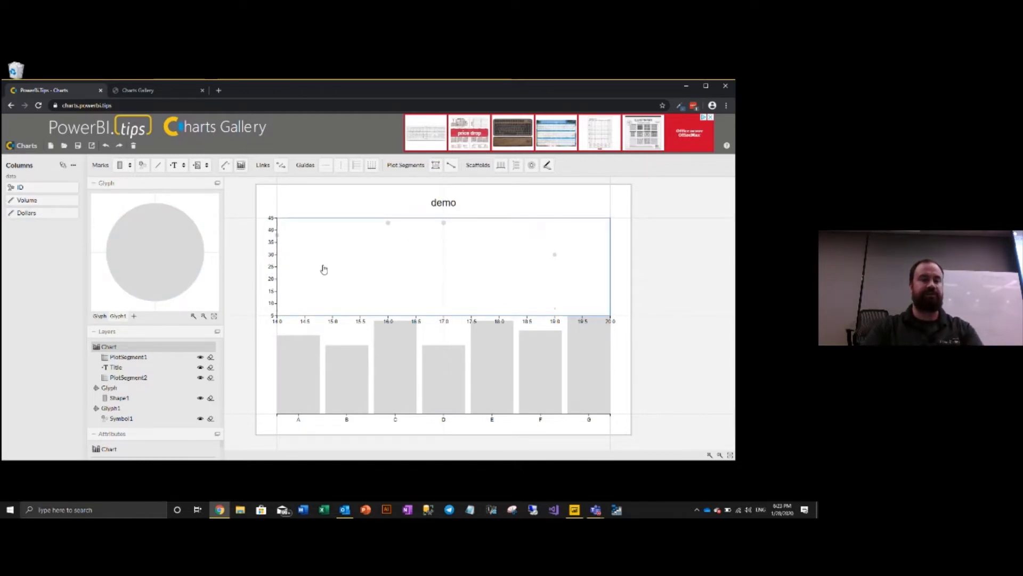
# Create line links between the plot segments, attaching Link1's end to the top of bar A.
pyautogui.click(279, 166)
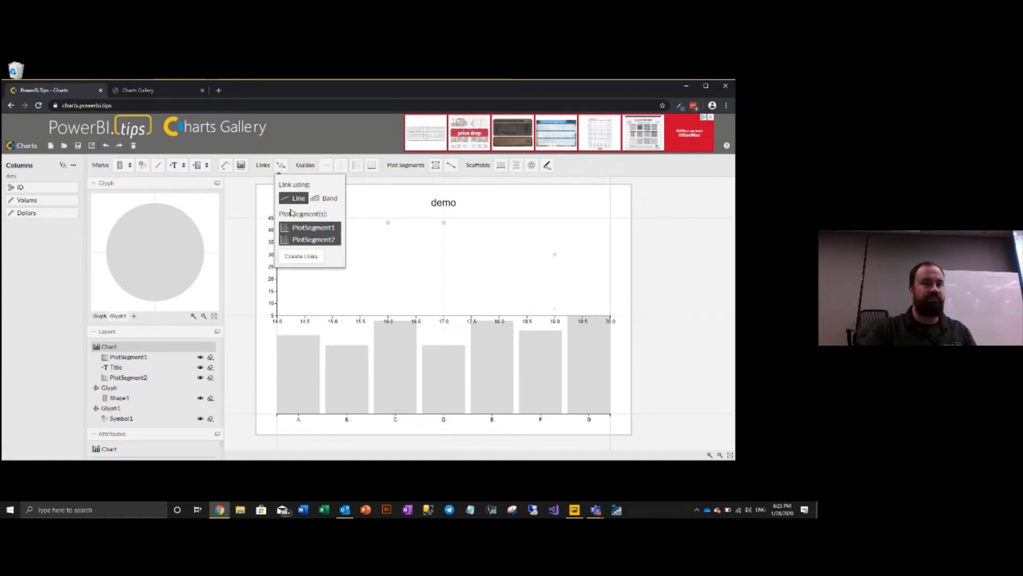
pyautogui.click(301, 257)
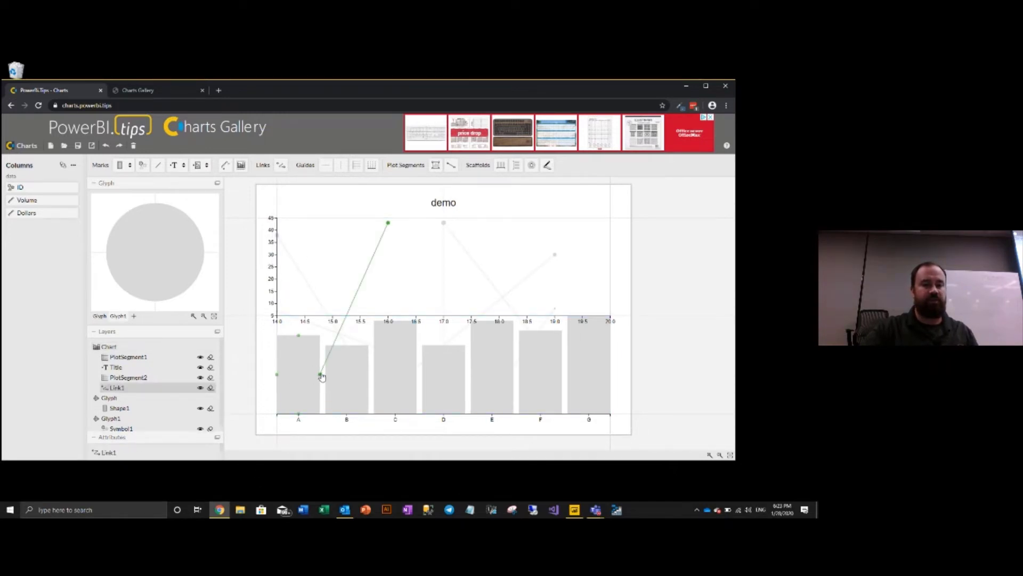
pyautogui.moveTo(321, 376); pyautogui.dragTo(298, 335)
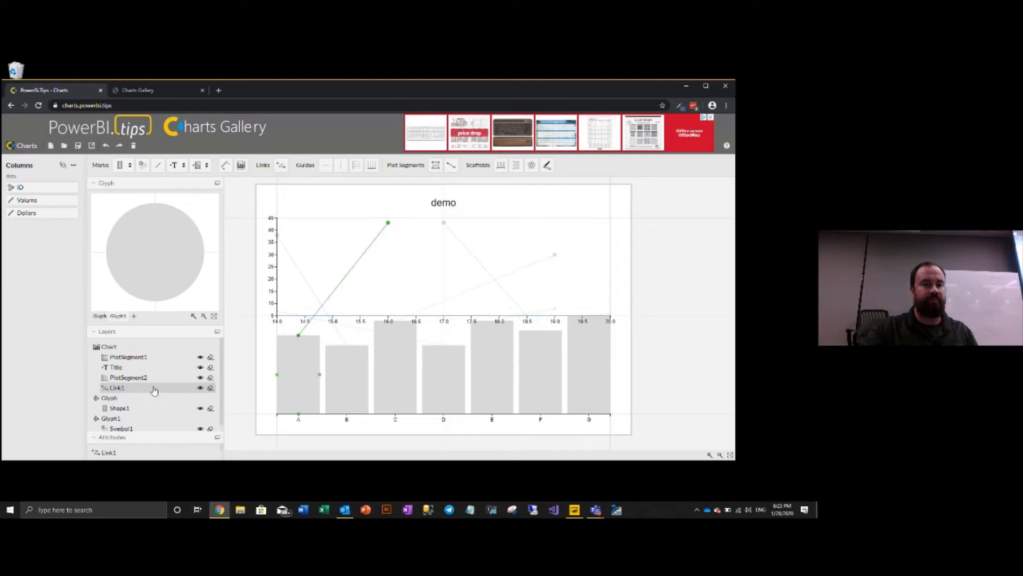
# Change the links to Bezier curves and raise the curveness to about 135.
pyautogui.scroll(-1, 122, 392)
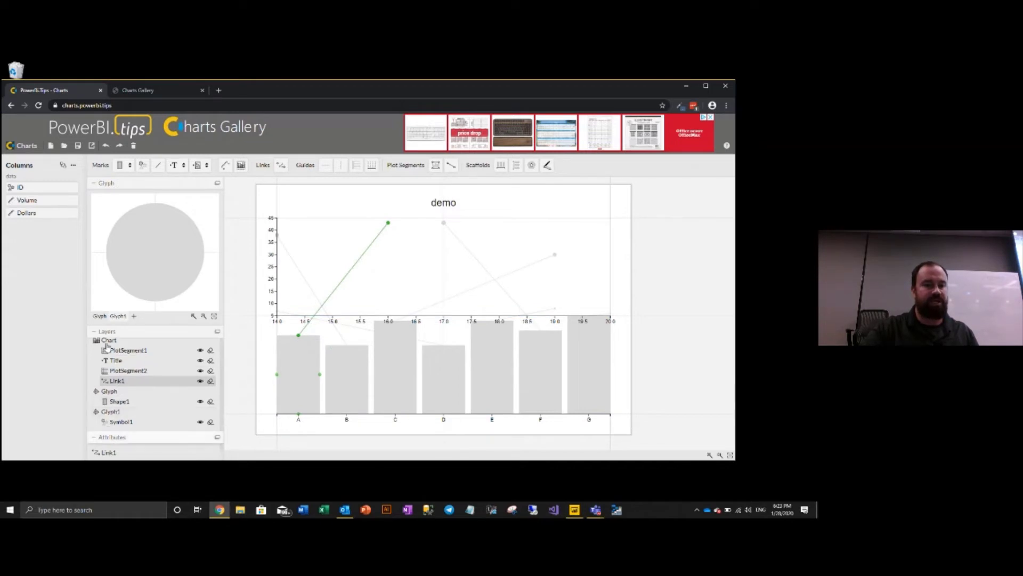
pyautogui.click(99, 331)
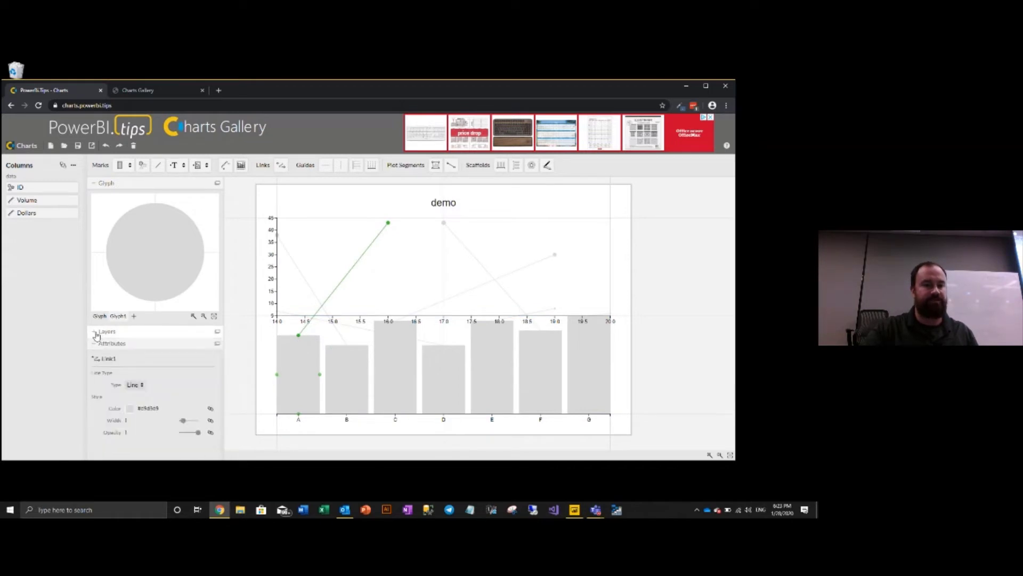
pyautogui.click(138, 386)
pyautogui.click(137, 364)
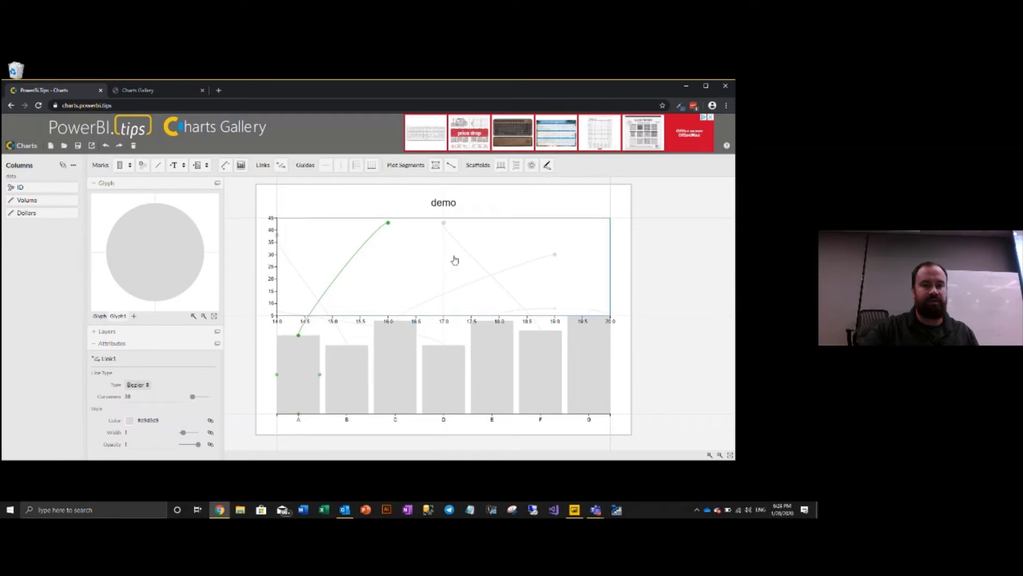
pyautogui.moveTo(194, 396); pyautogui.dragTo(197, 400)
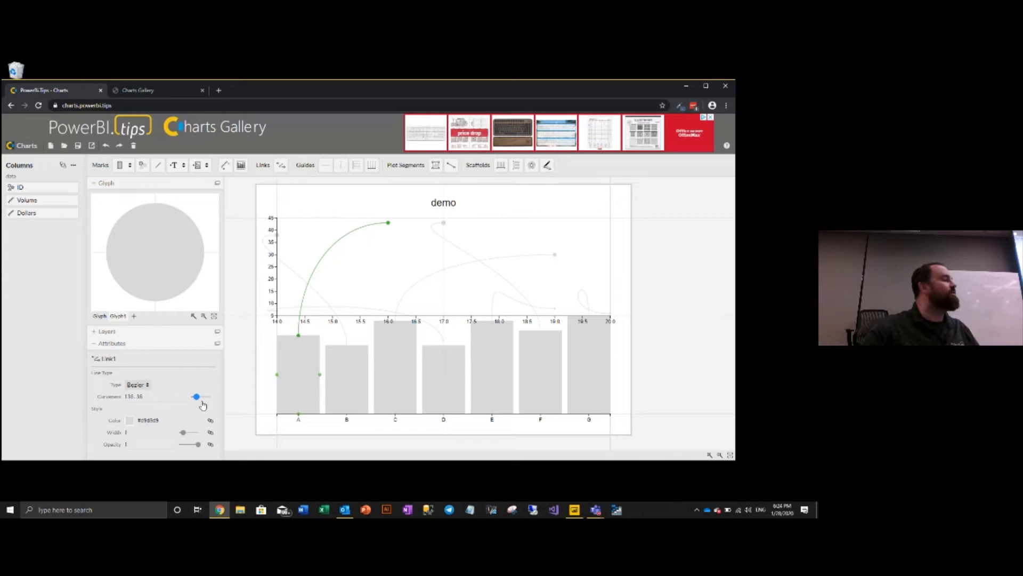
pyautogui.click(384, 223)
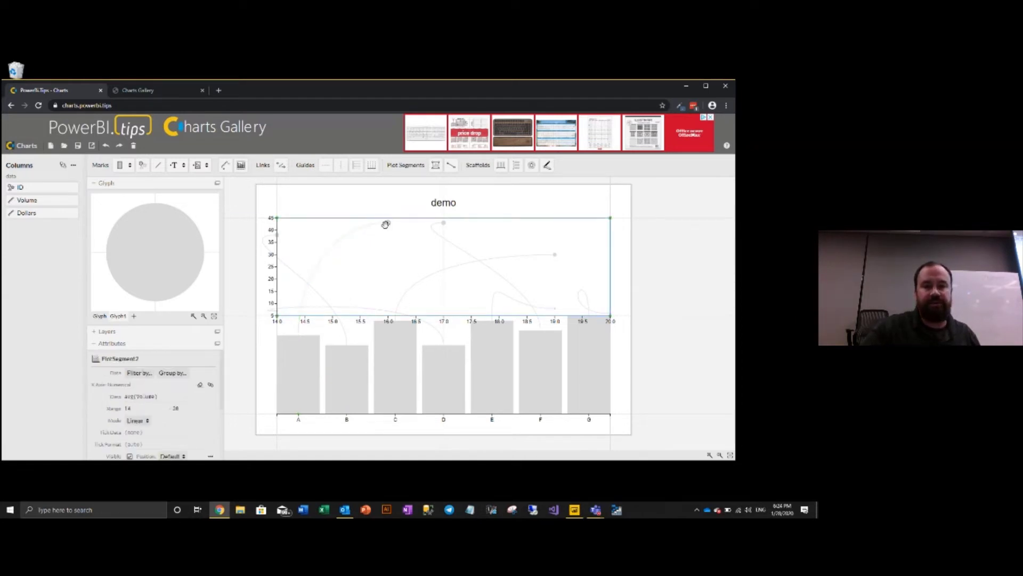
pyautogui.click(363, 230)
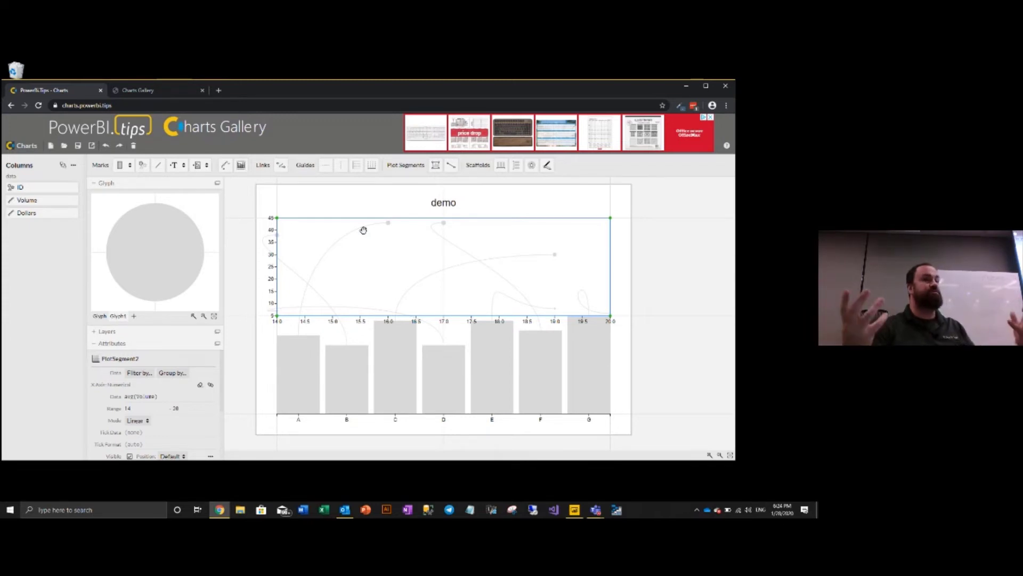
pyautogui.click(341, 238)
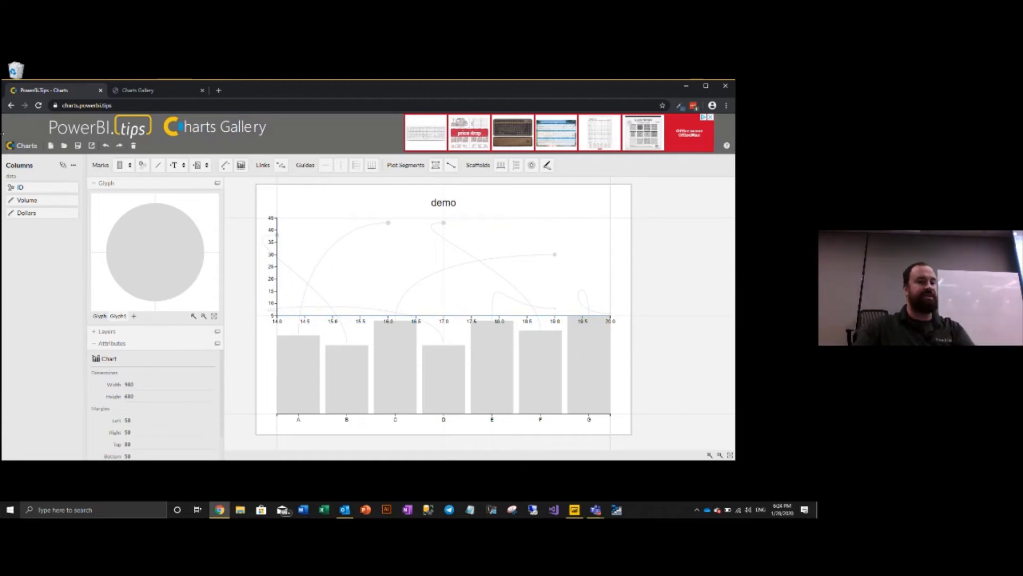
# Colour the bars by ID by dragging ID onto the Shape1 layer's fill.
pyautogui.click(457, 333)
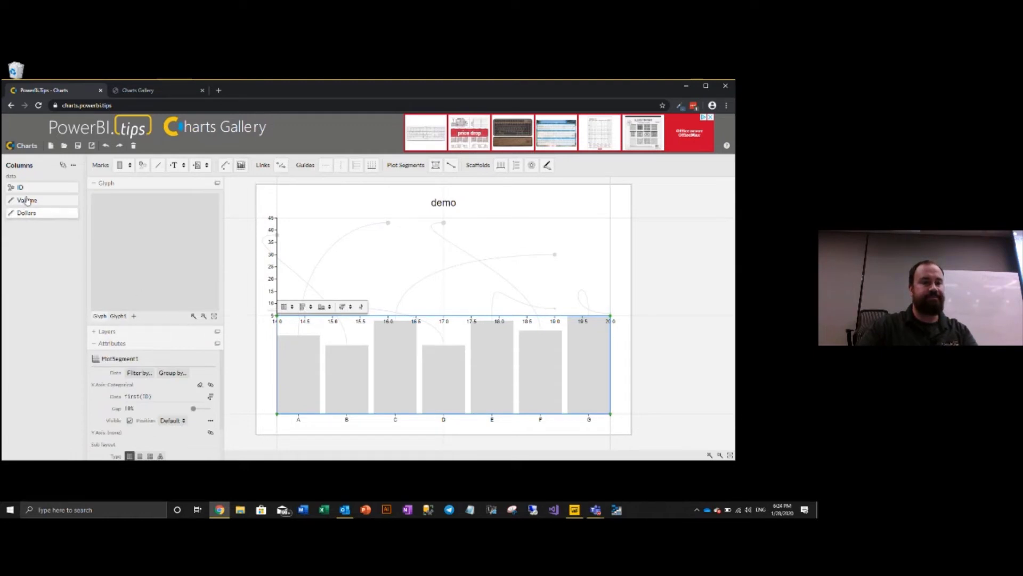
pyautogui.scroll(-1, 159, 421)
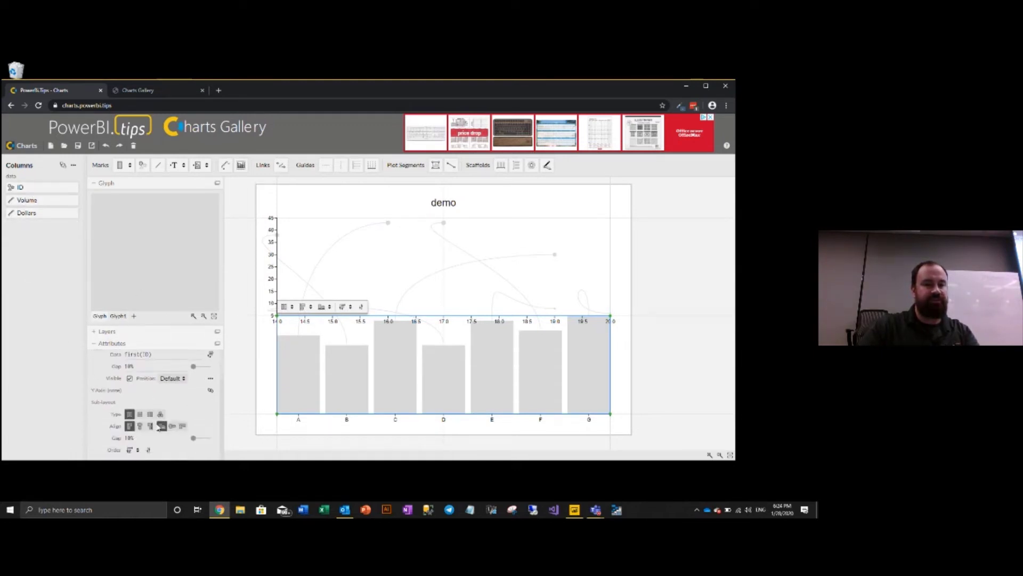
pyautogui.scroll(1, 119, 368)
pyautogui.scroll(-1, 123, 373)
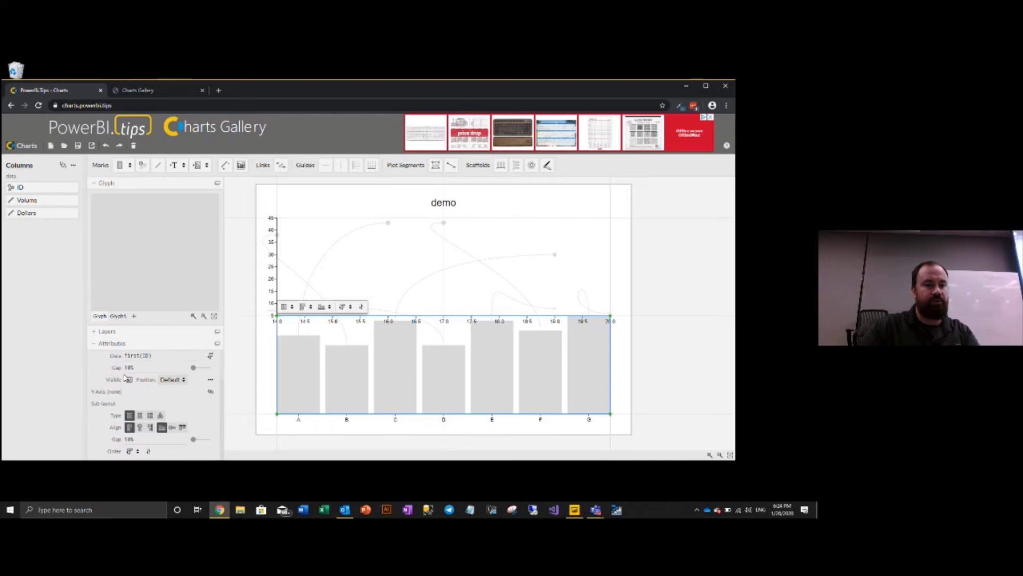
pyautogui.scroll(1, 126, 378)
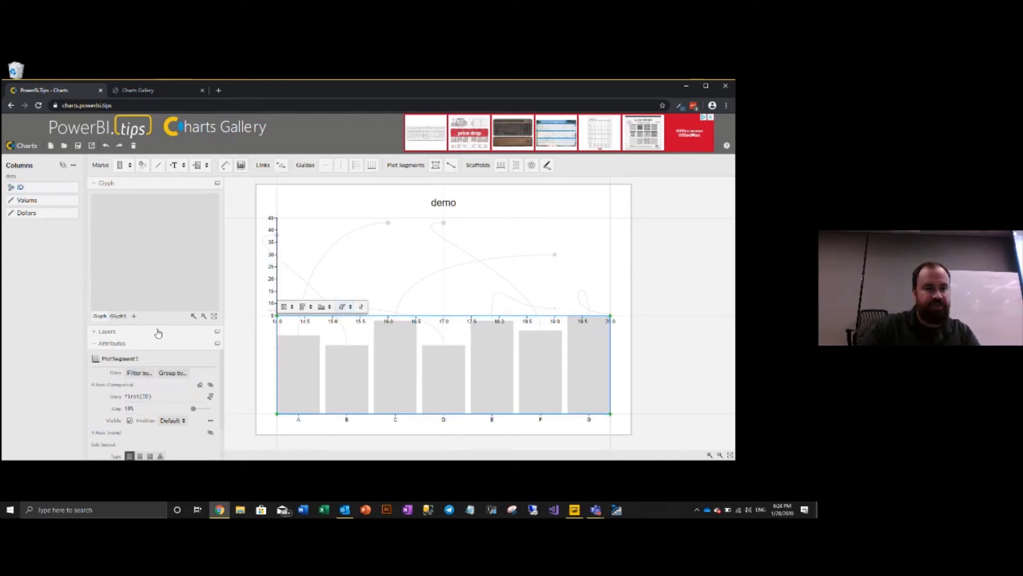
pyautogui.click(108, 332)
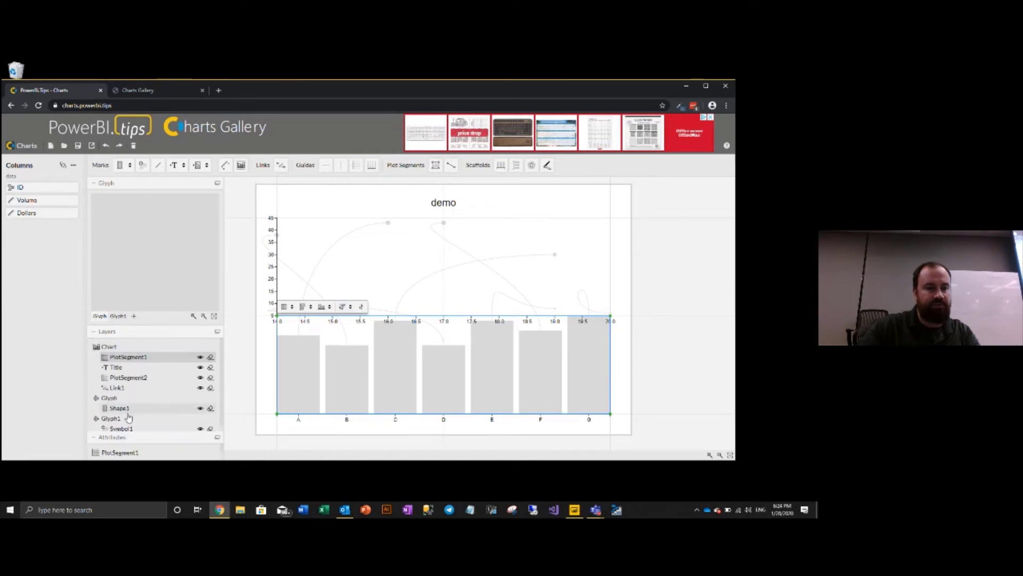
pyautogui.click(123, 409)
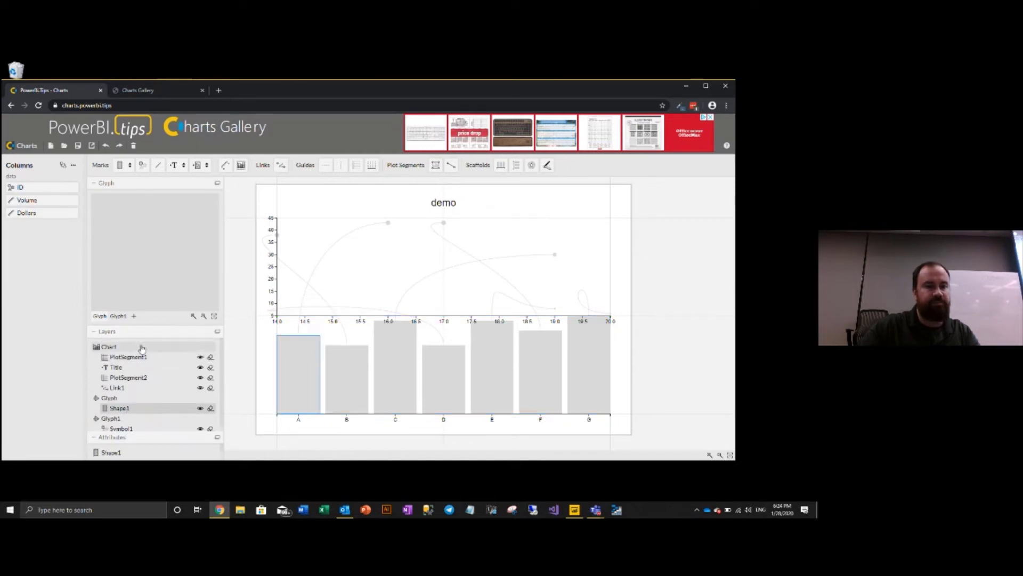
pyautogui.click(94, 332)
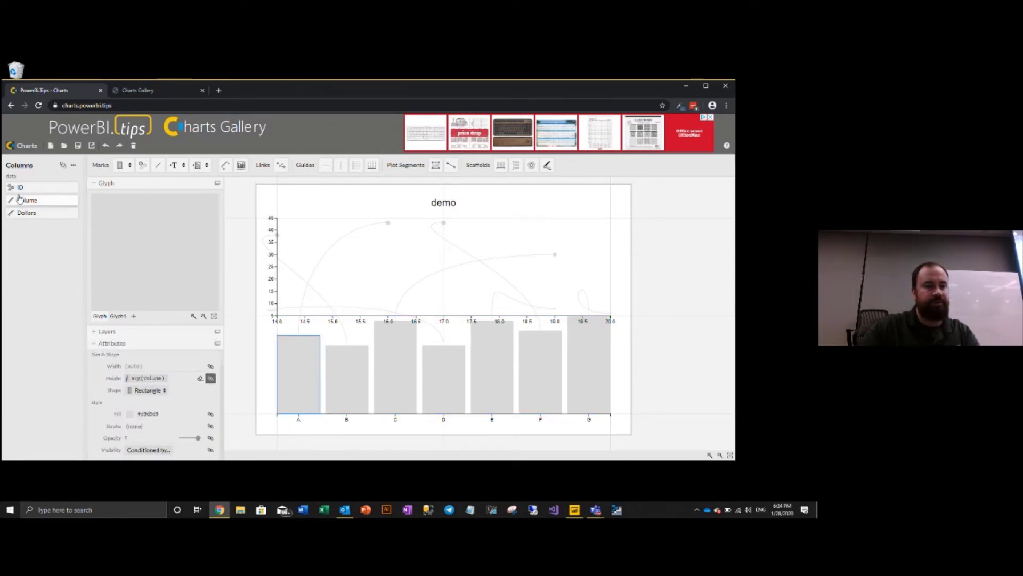
pyautogui.moveTo(26, 192); pyautogui.dragTo(151, 419)
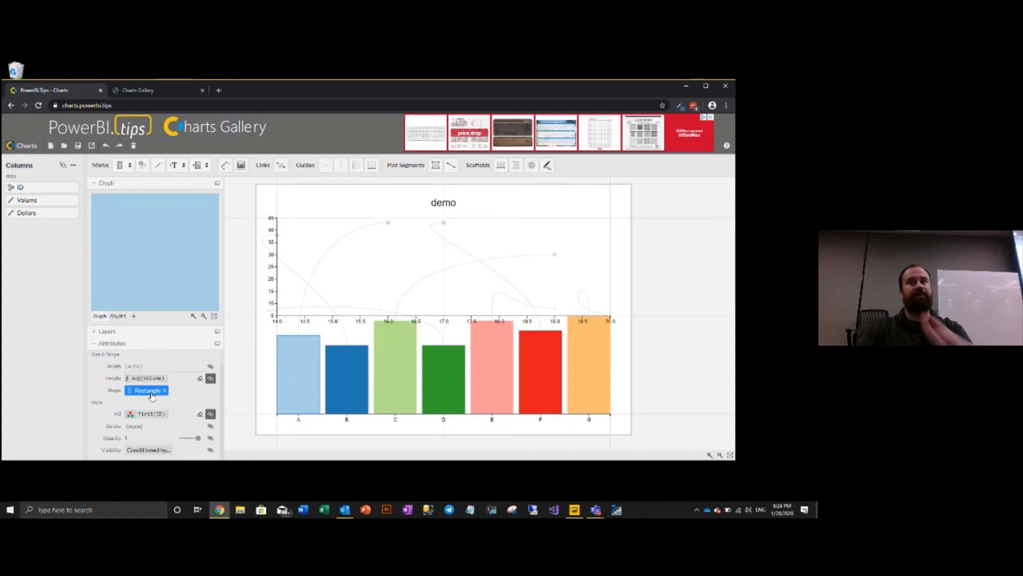
# Colour the circle points (Symbol1) and the curved links (Link1) by ID too.
pyautogui.click(107, 331)
pyautogui.click(134, 422)
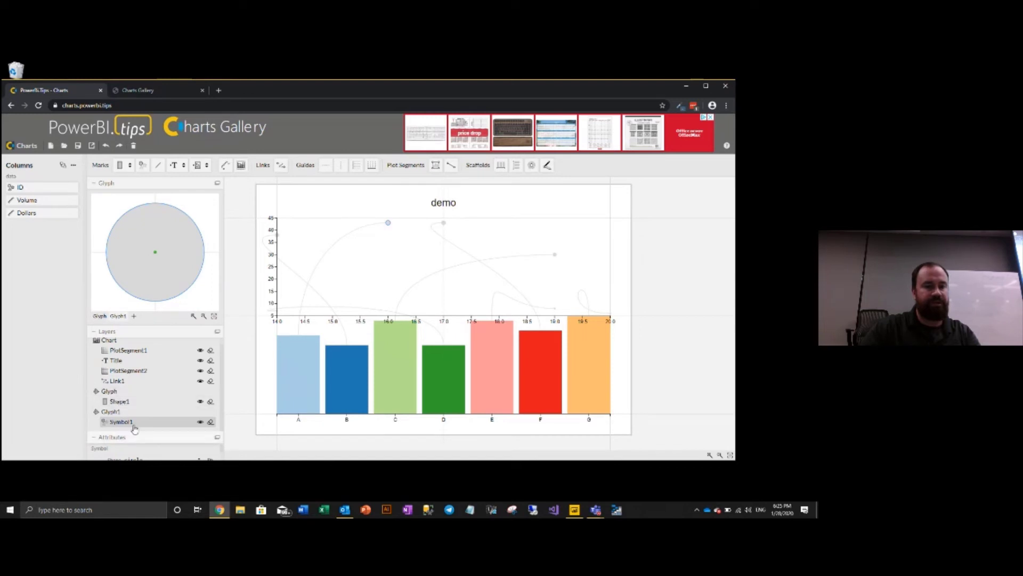
pyautogui.click(94, 332)
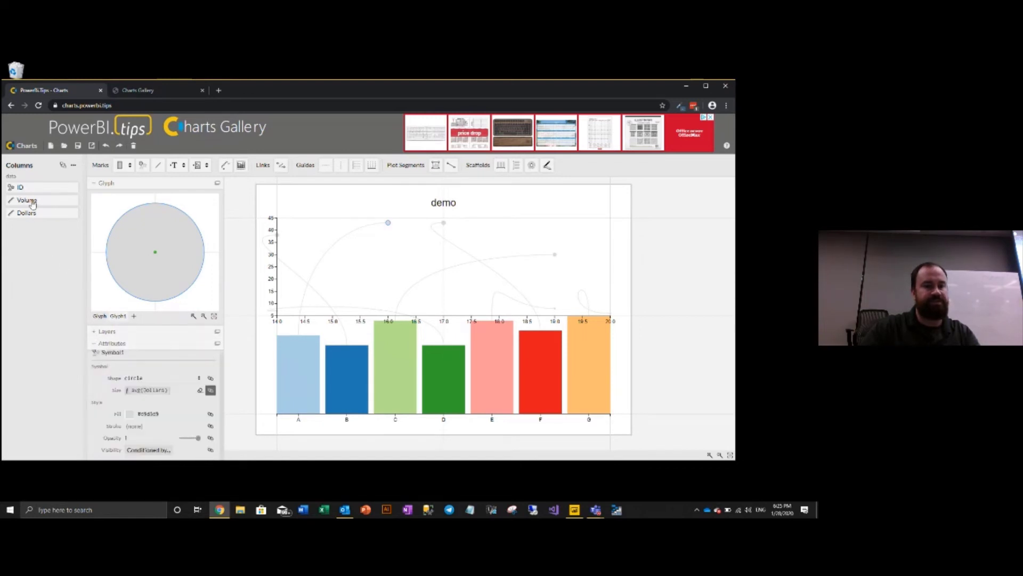
pyautogui.moveTo(20, 187); pyautogui.dragTo(157, 423)
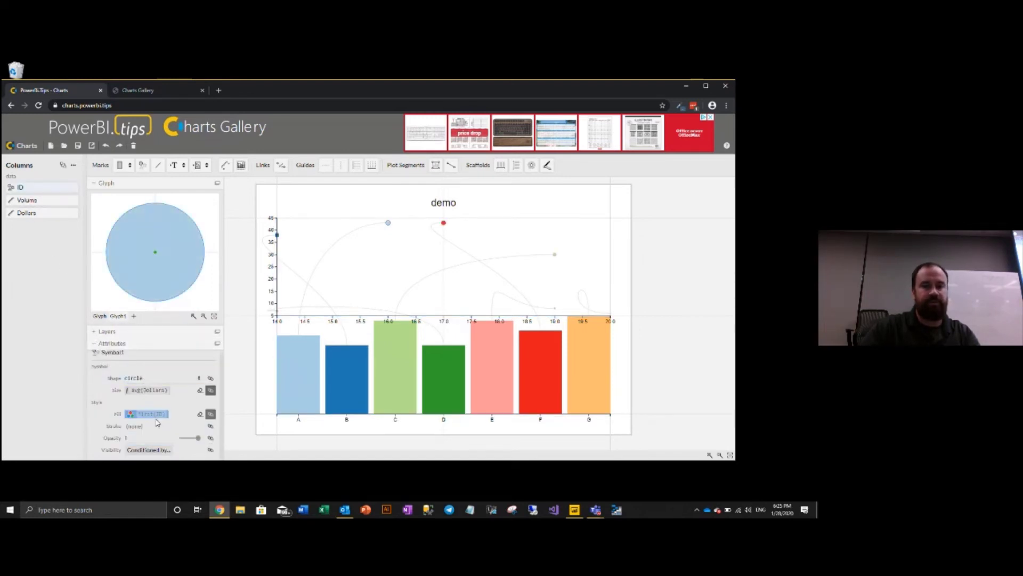
pyautogui.click(94, 336)
pyautogui.click(116, 387)
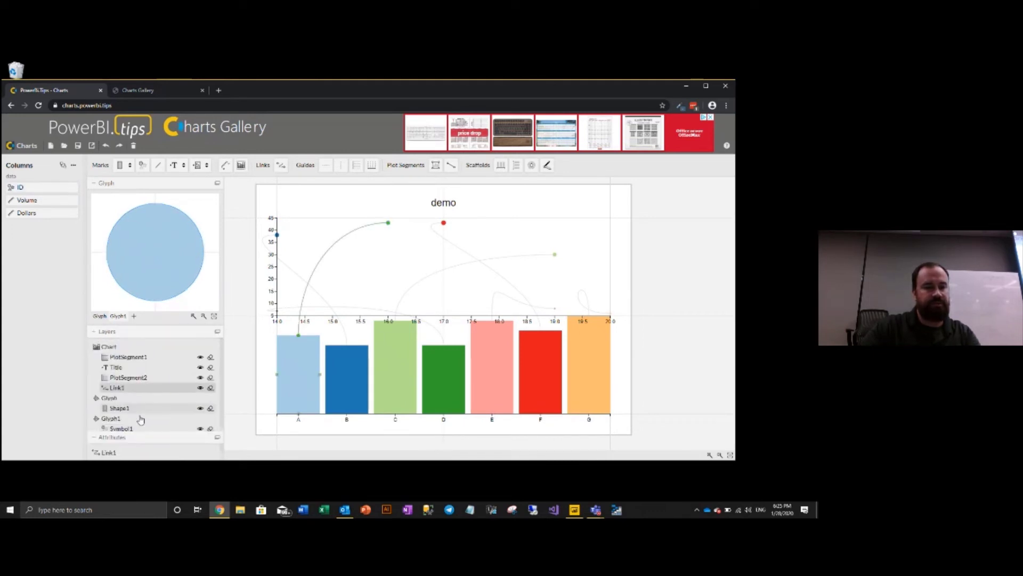
pyautogui.click(98, 334)
pyautogui.moveTo(21, 187); pyautogui.dragTo(150, 420)
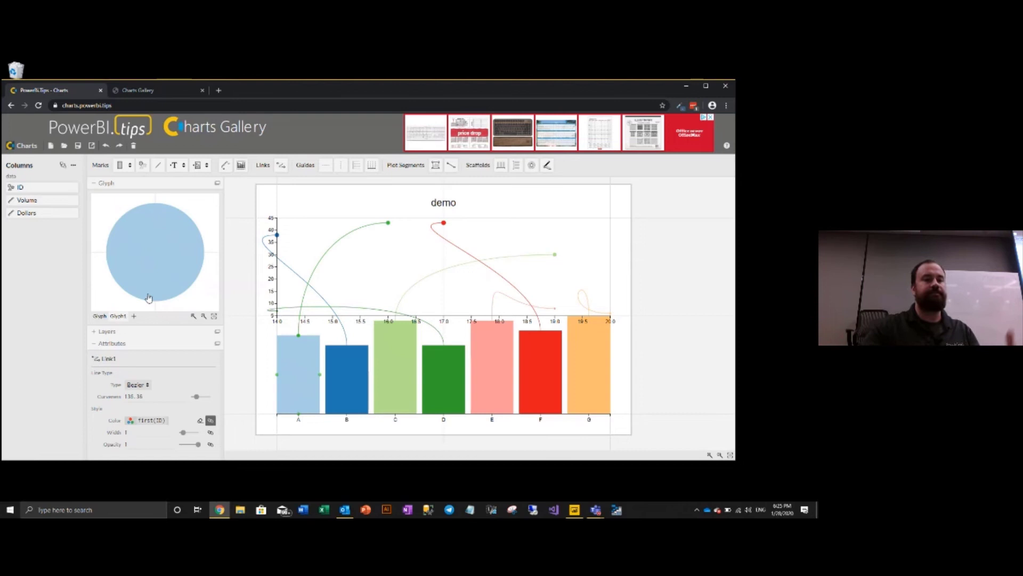
# Export the chart as a Power BI custom visual (MyVisual (4).pbiviz), then minimize the browser.
pyautogui.click(92, 145)
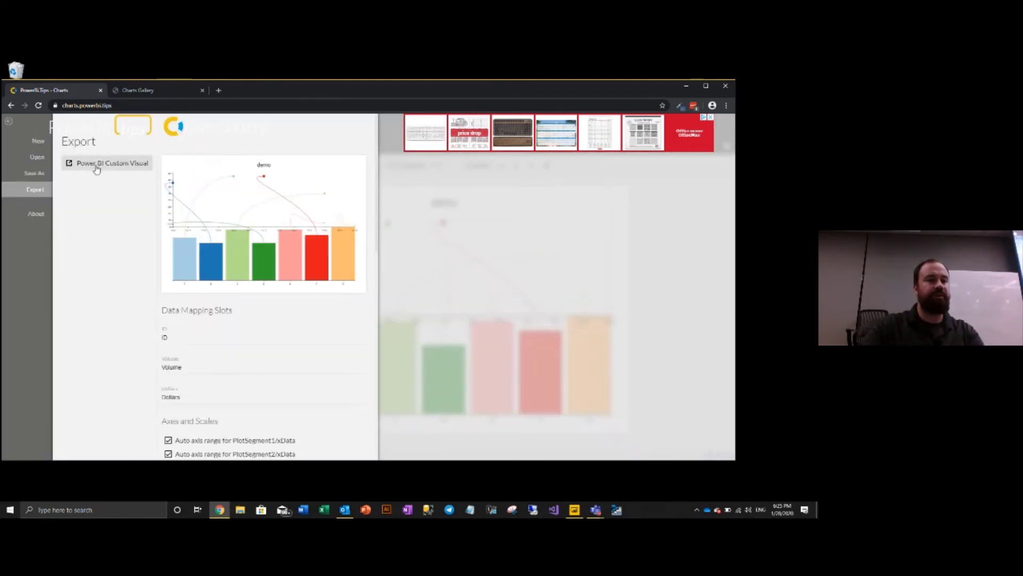
pyautogui.scroll(-12, 114, 213)
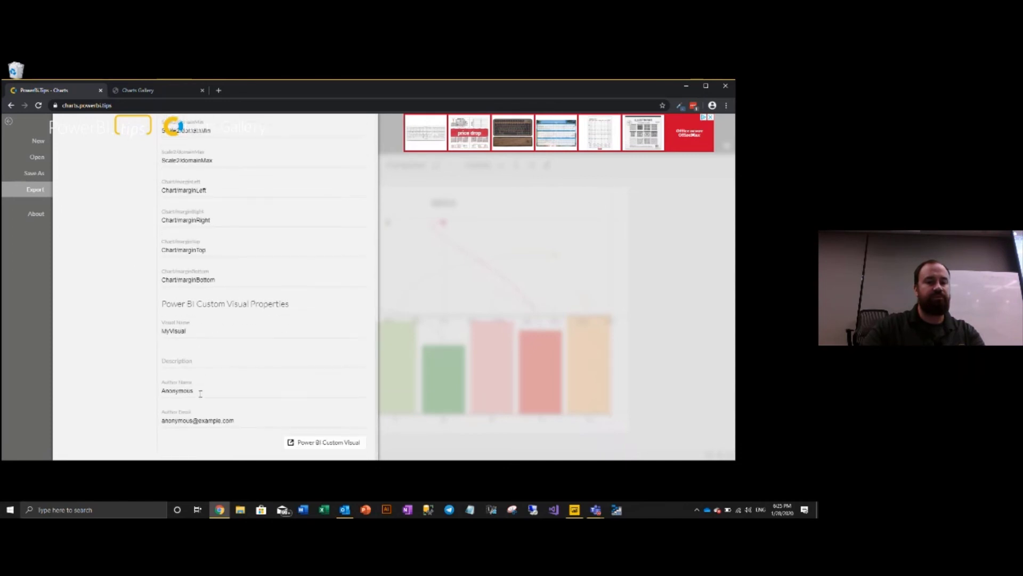
pyautogui.click(324, 446)
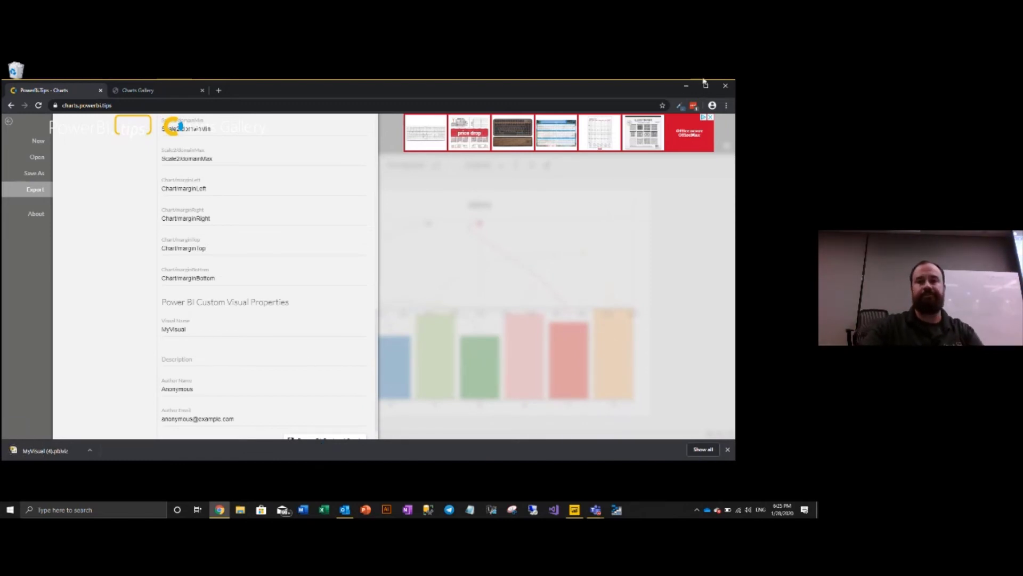
pyautogui.click(685, 85)
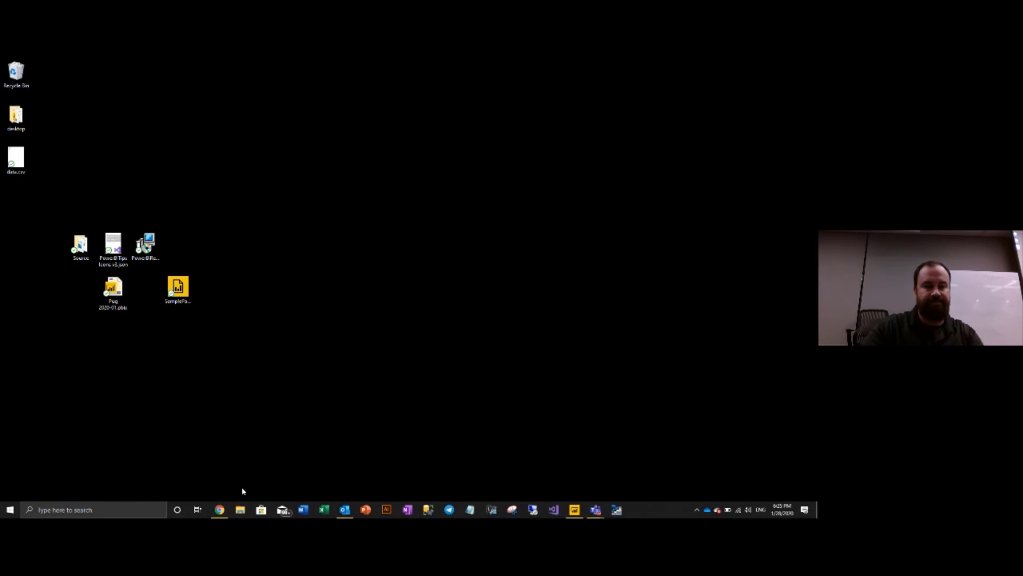
# Drag MyVisual (4).pbiviz from the Downloads folder onto the desktop and close the Explorer window.
pyautogui.click(239, 510)
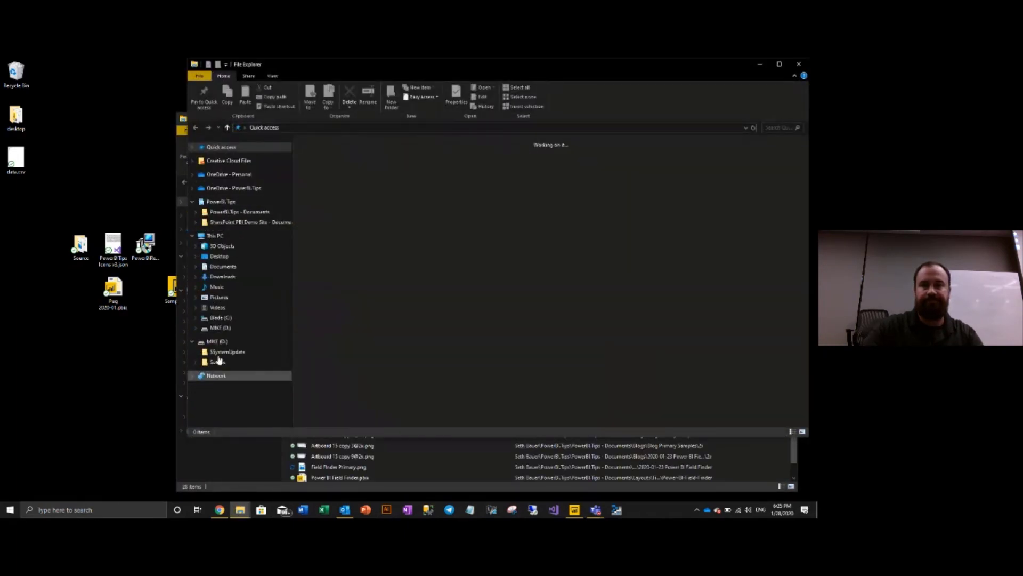
pyautogui.click(212, 331)
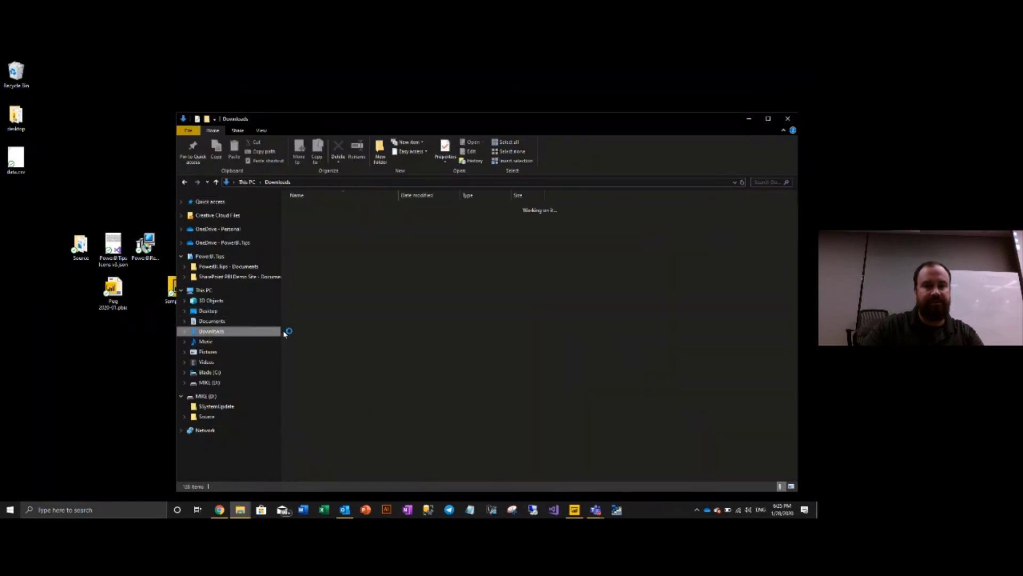
pyautogui.moveTo(319, 219); pyautogui.dragTo(104, 363)
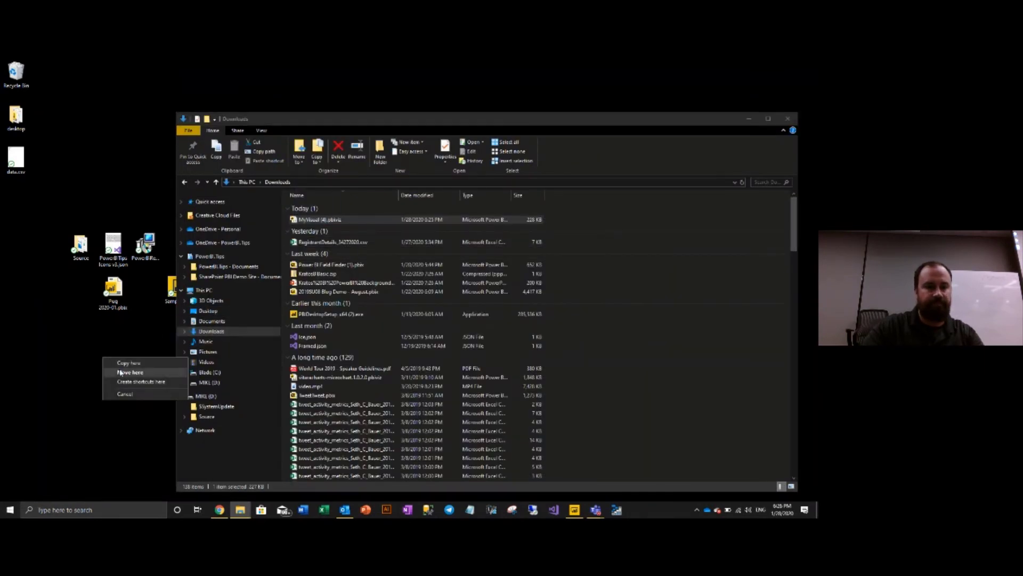
pyautogui.click(787, 119)
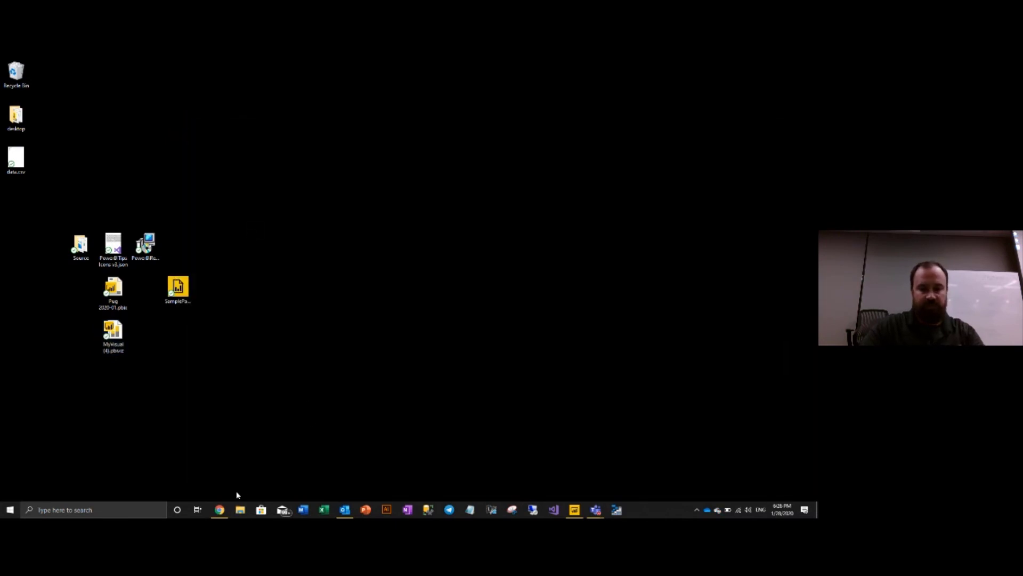
# In Visualizations, import the MyVisual (4).pbiviz custom visual from file and confirm the success message.
pyautogui.click(575, 510)
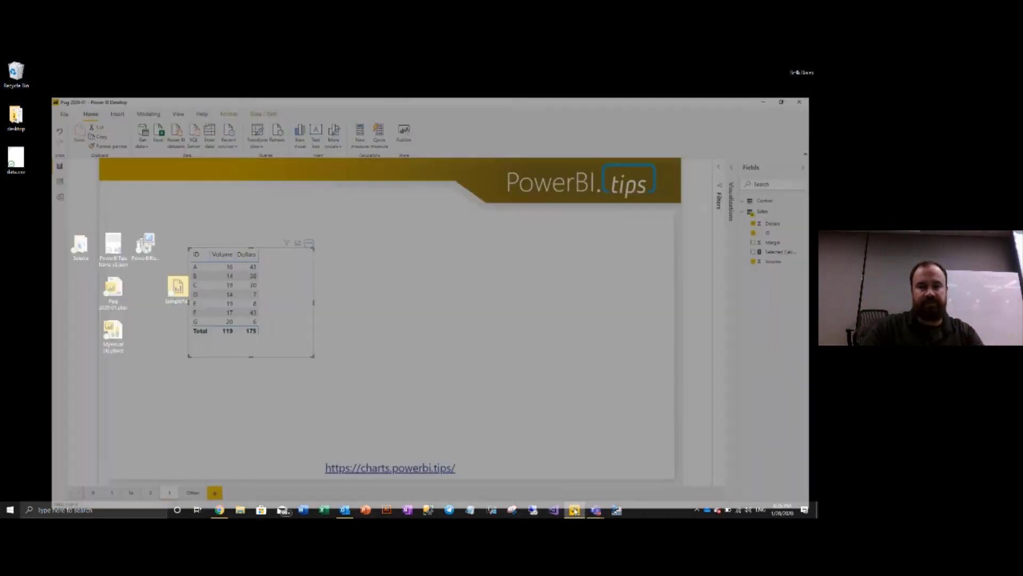
pyautogui.click(343, 253)
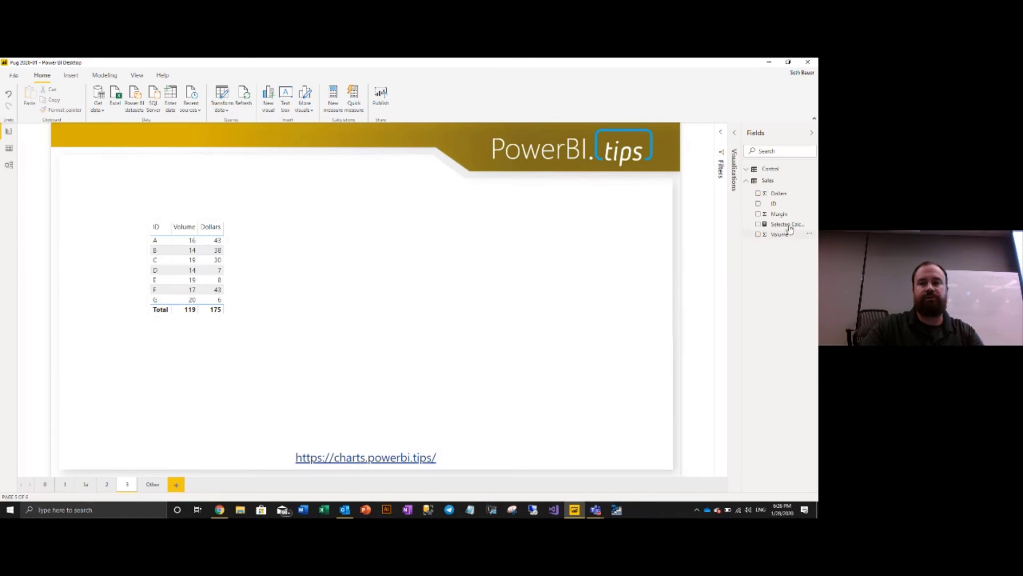
pyautogui.click(737, 133)
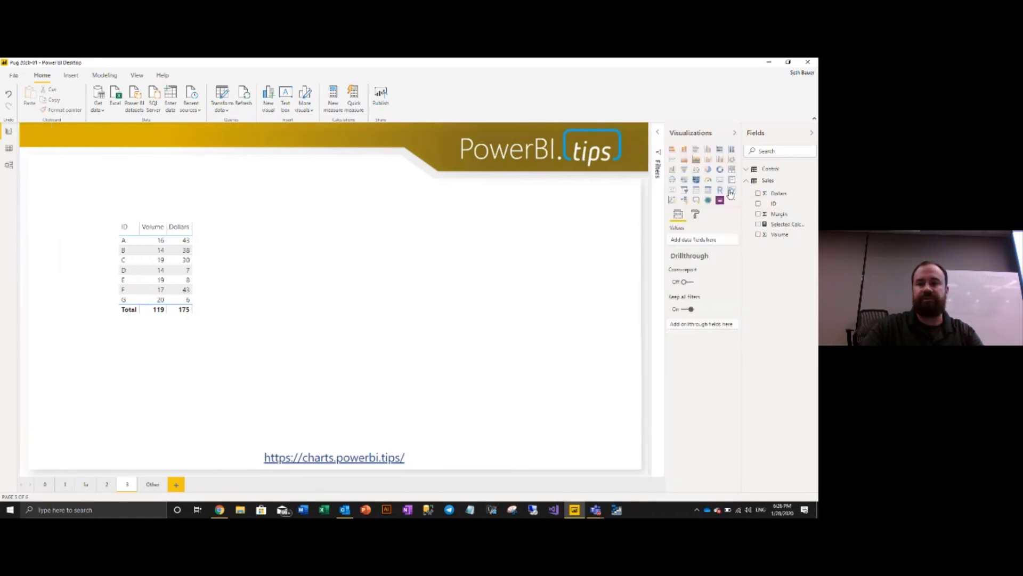
pyautogui.click(732, 200)
pyautogui.click(748, 213)
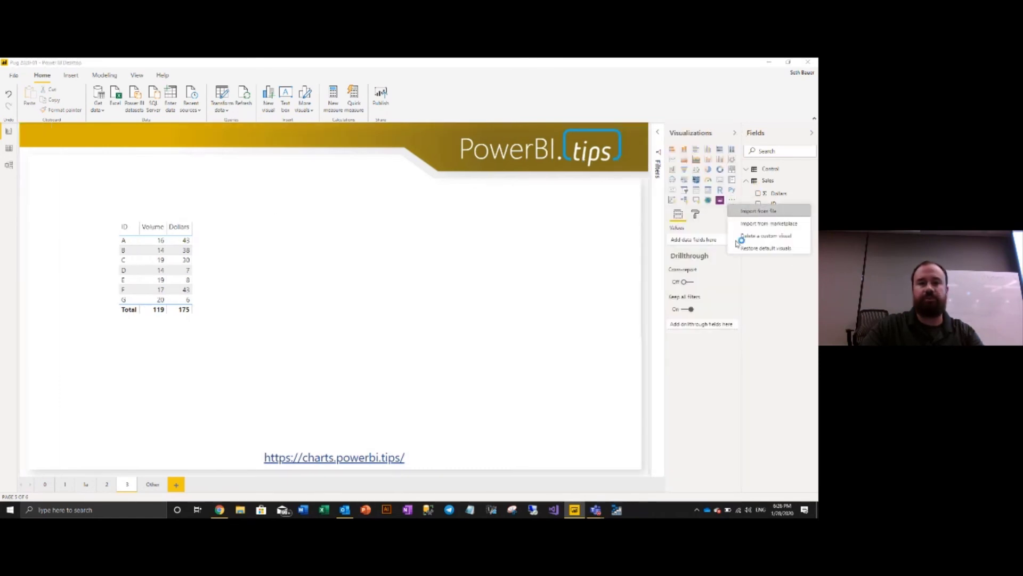
pyautogui.click(459, 314)
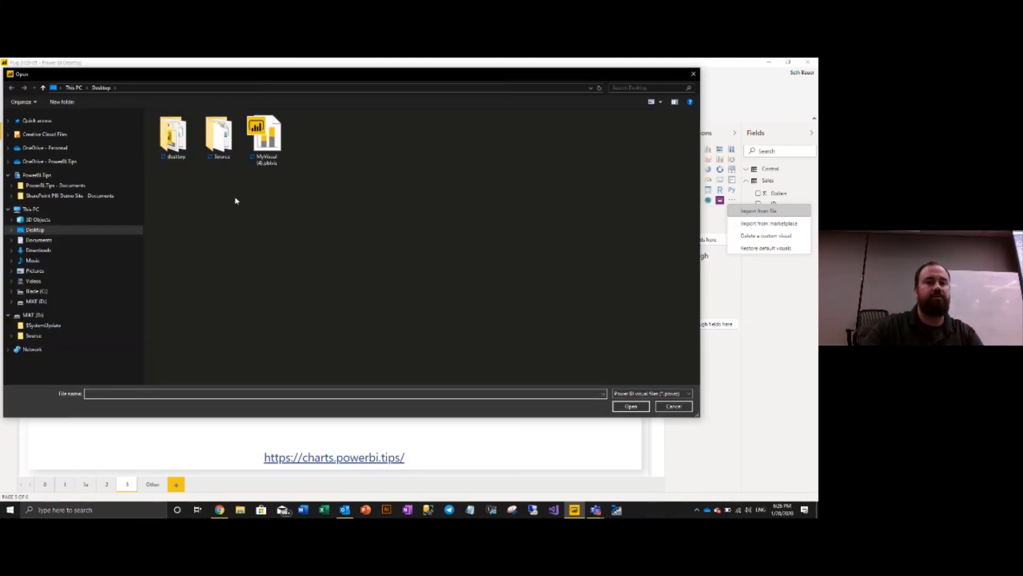
pyautogui.click(264, 140)
pyautogui.click(631, 406)
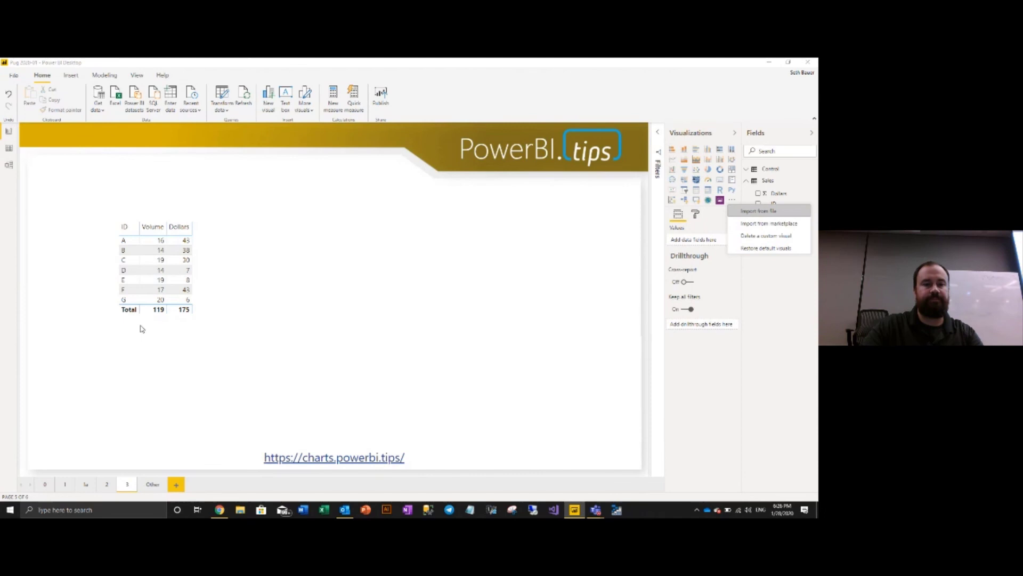
pyautogui.click(473, 300)
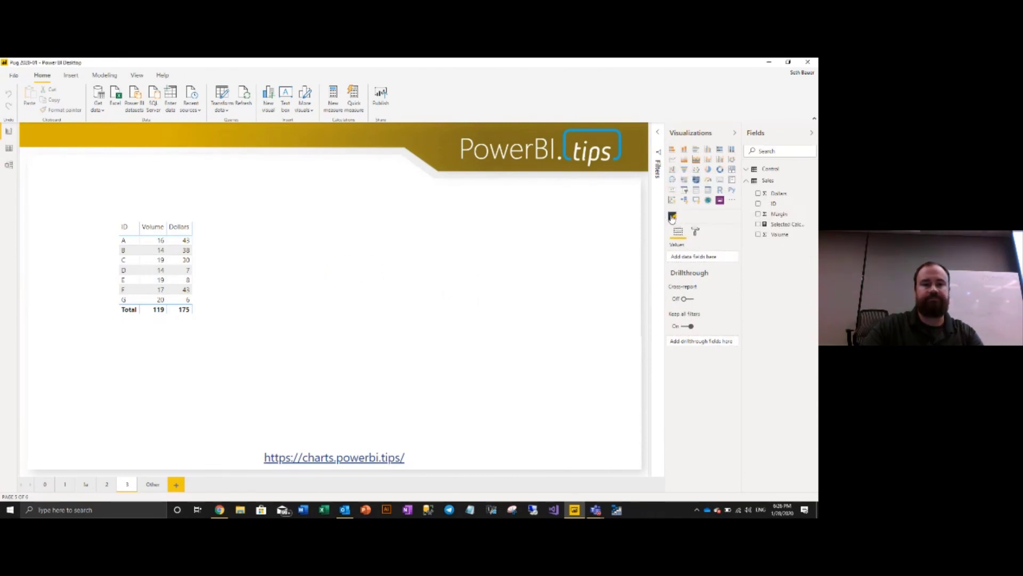
# Duplicate the ID/Volume/Dollars table beside the original, convert the copy to the custom visual, and enlarge it.
pyautogui.click(672, 216)
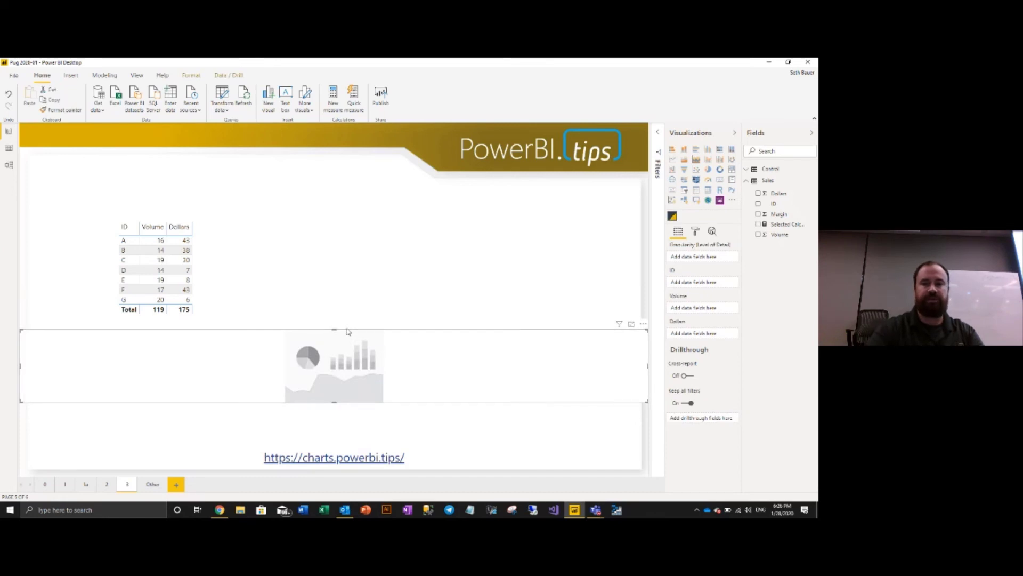
pyautogui.press('Delete')
pyautogui.click(245, 332)
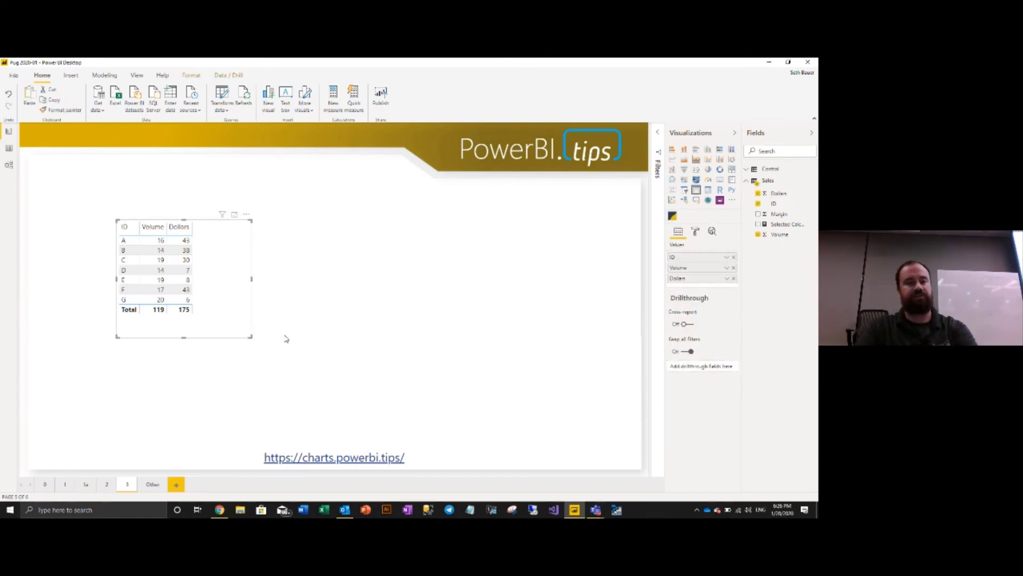
pyautogui.moveTo(238, 342); pyautogui.dragTo(439, 357)
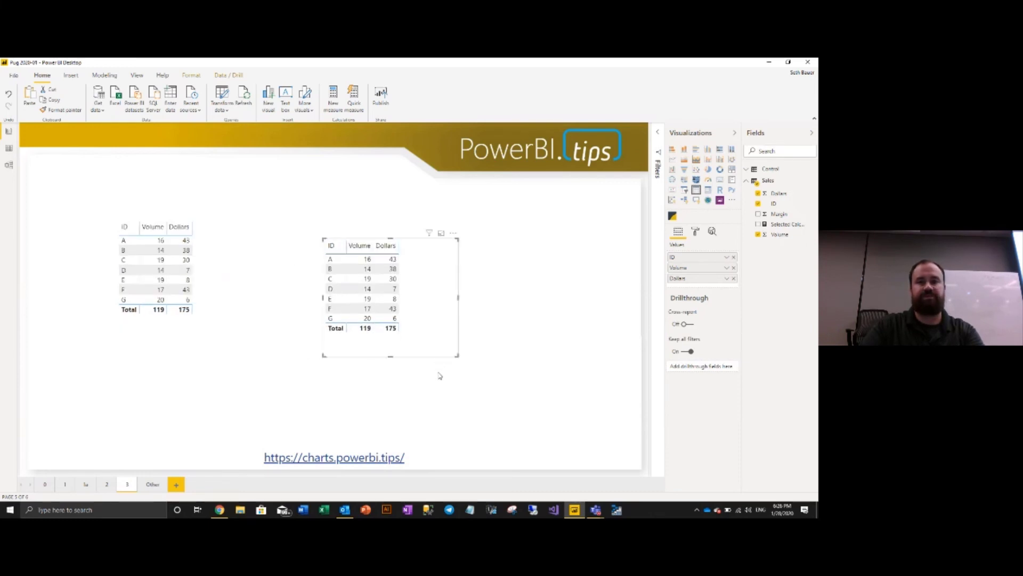
pyautogui.click(674, 215)
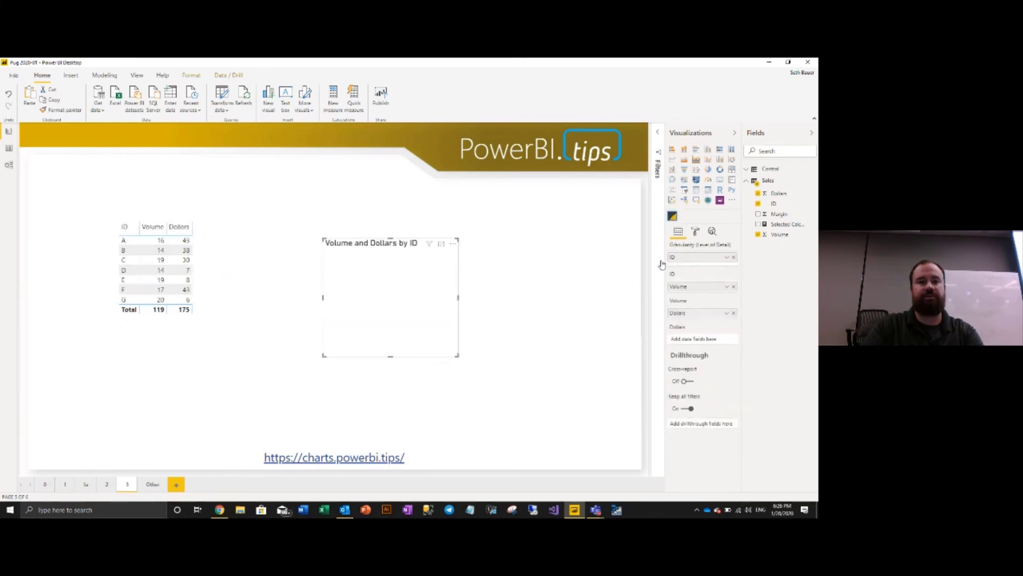
pyautogui.moveTo(323, 237); pyautogui.dragTo(259, 195)
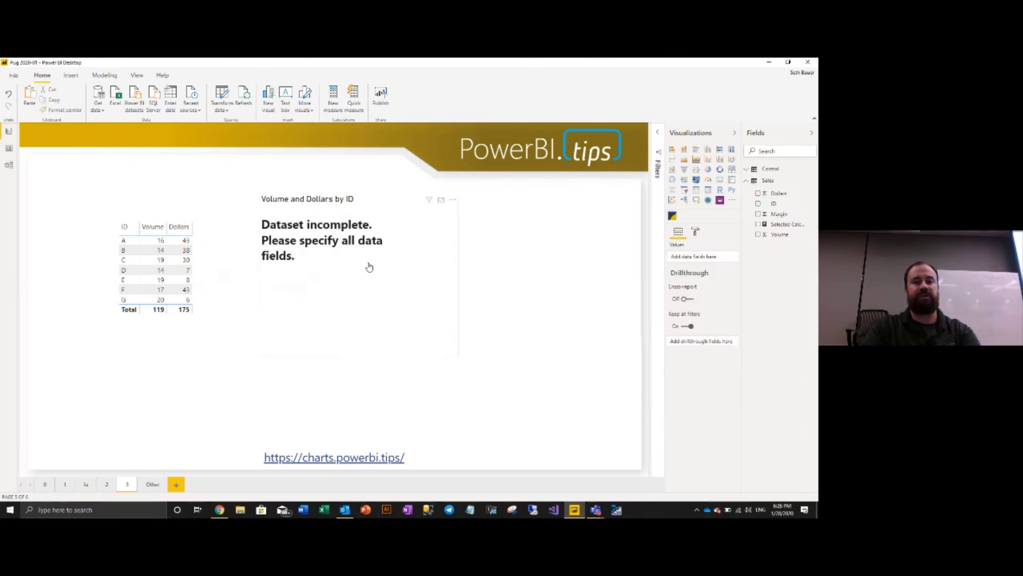
pyautogui.click(397, 311)
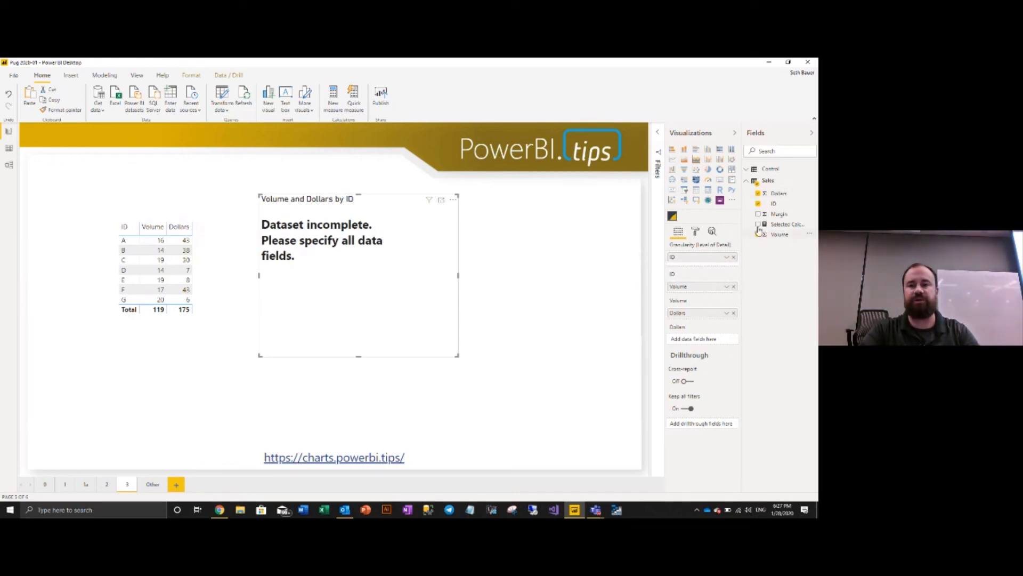
# Put ID, Volume and Dollars into the custom visual's wells, then enlarge the rendered chart.
pyautogui.moveTo(779, 203); pyautogui.dragTo(717, 285)
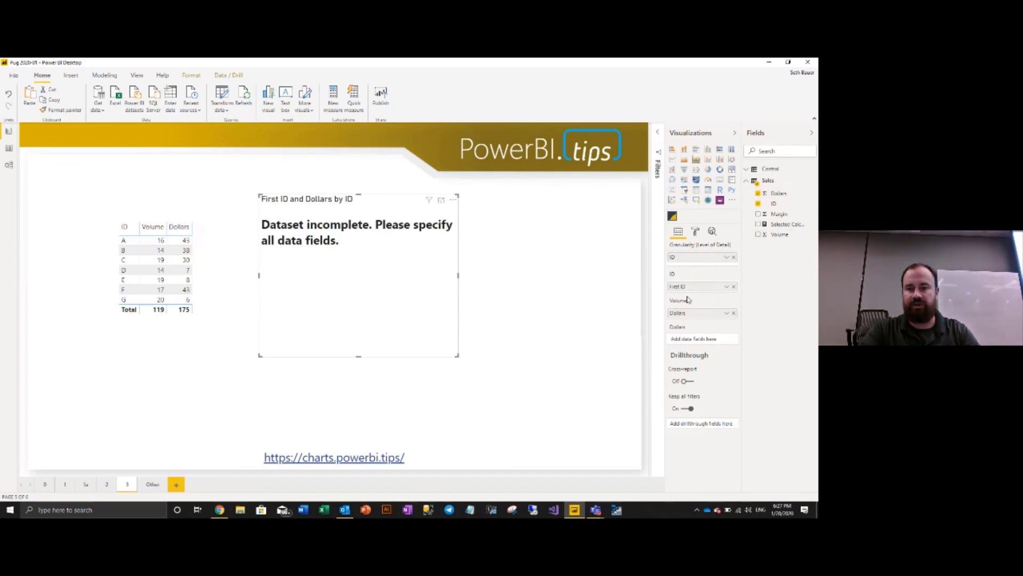
pyautogui.moveTo(777, 234); pyautogui.dragTo(718, 316)
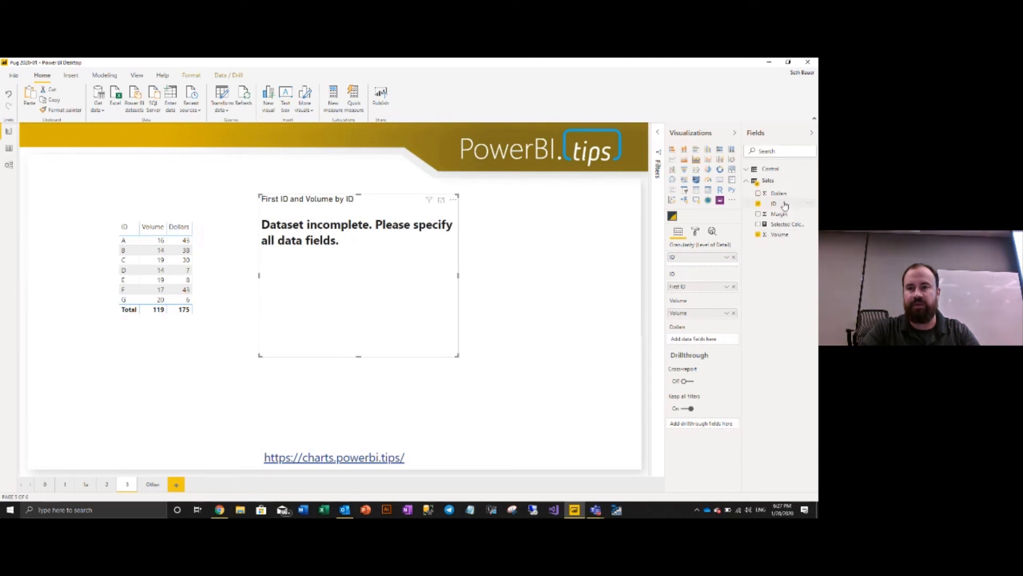
pyautogui.moveTo(780, 196); pyautogui.dragTo(703, 341)
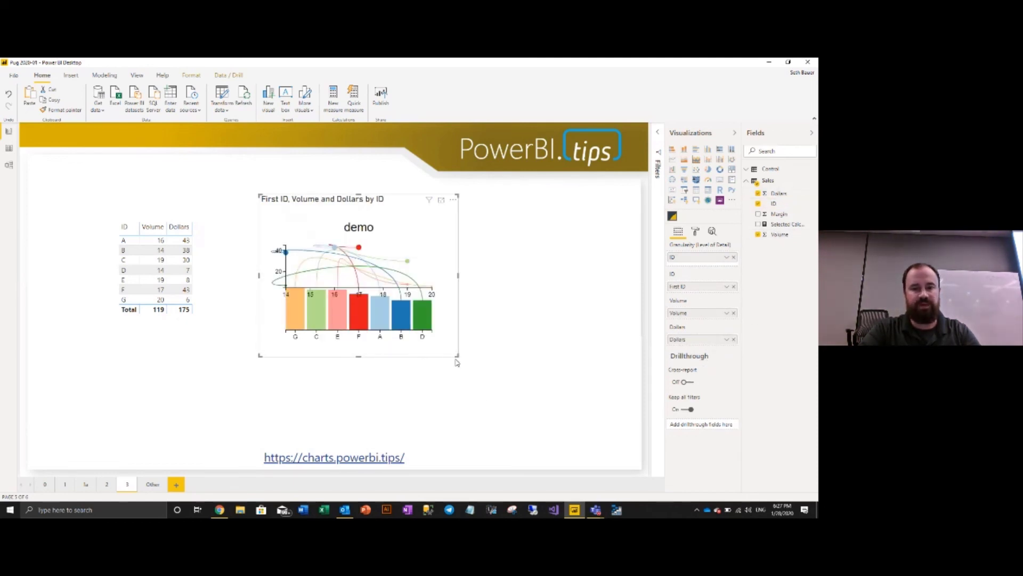
pyautogui.moveTo(458, 355); pyautogui.dragTo(626, 425)
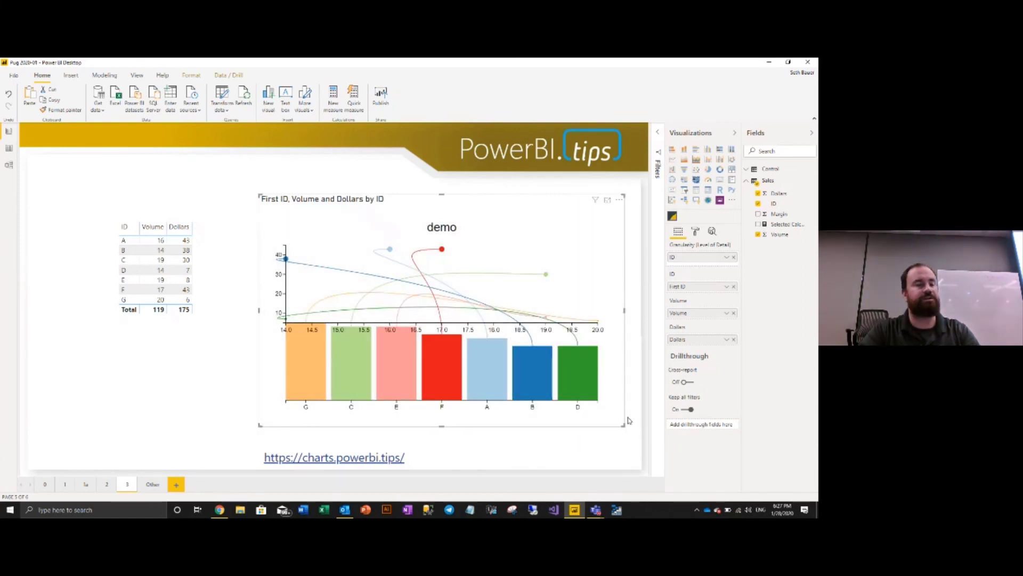